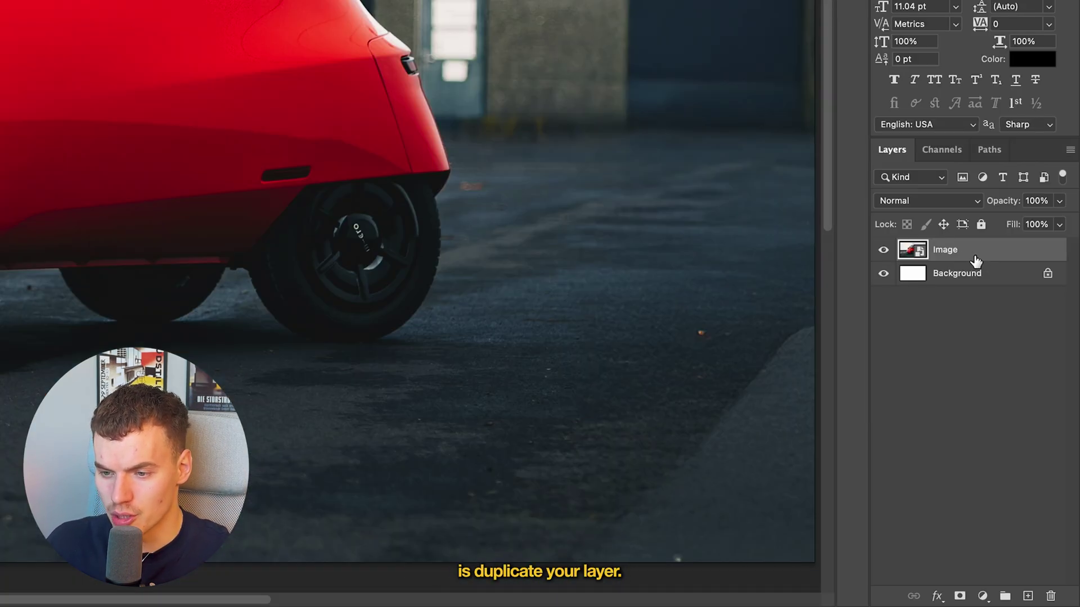
# Duplicate the Image layer and start a Path Blur on the copy
pyautogui.press('super+j')
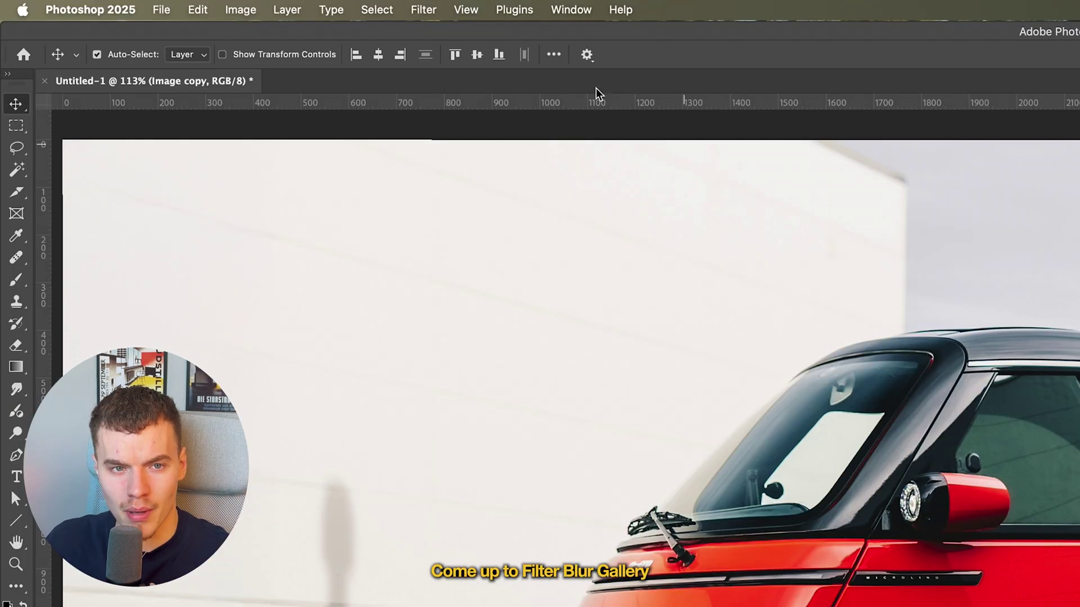
pyautogui.click(424, 10)
pyautogui.moveTo(505, 224)
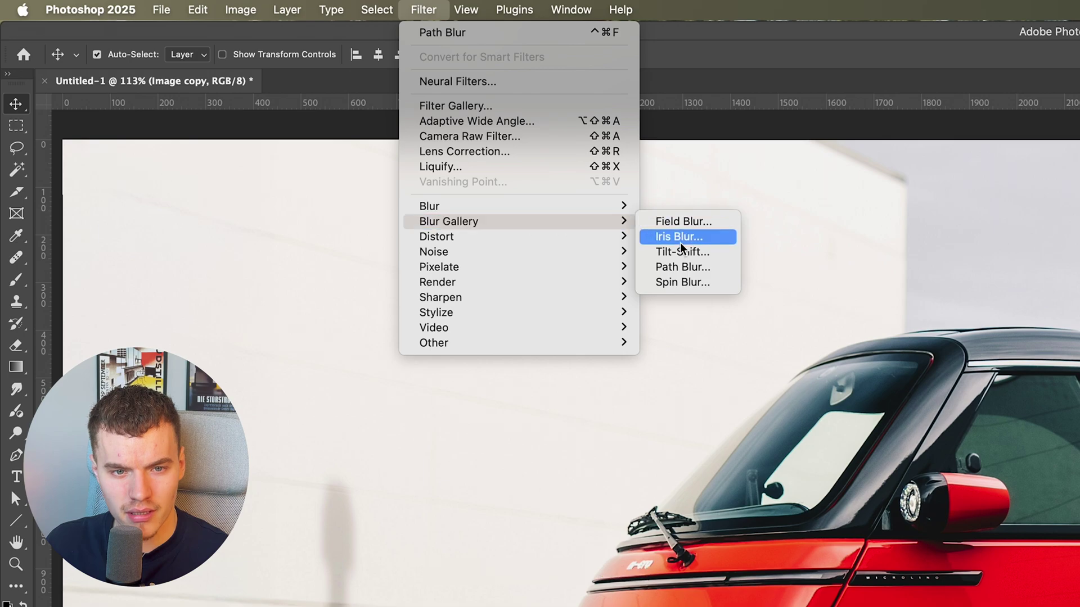
pyautogui.click(682, 268)
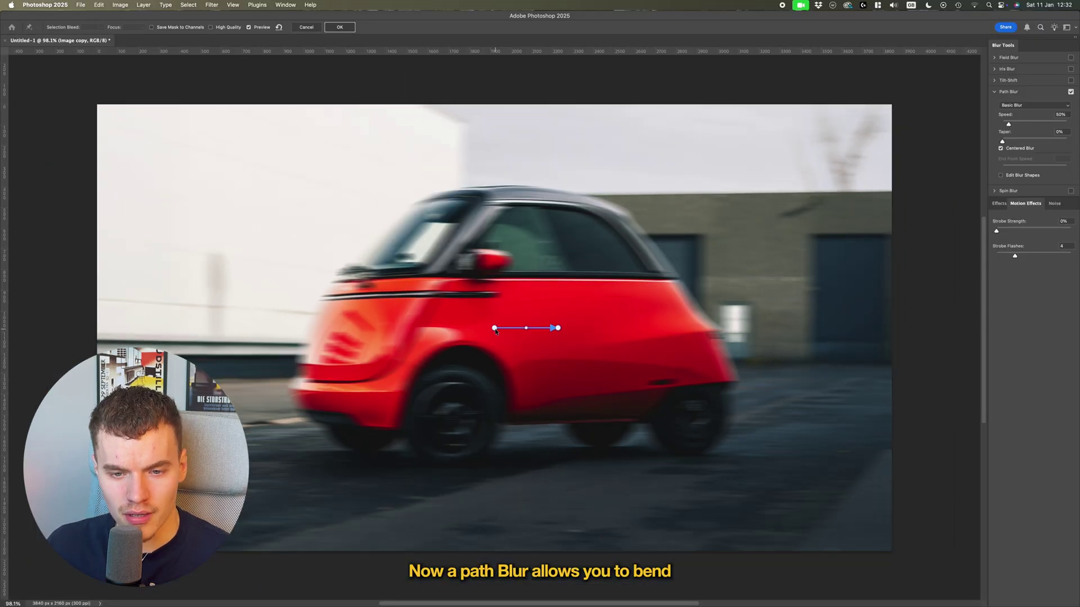
# Stretch the blur path into an upward arch across the whole car and raise the blur speed to 242%
pyautogui.moveTo(494, 328); pyautogui.dragTo(163, 415)
pyautogui.moveTo(558, 328); pyautogui.dragTo(786, 312)
pyautogui.moveTo(423, 366); pyautogui.dragTo(490, 235)
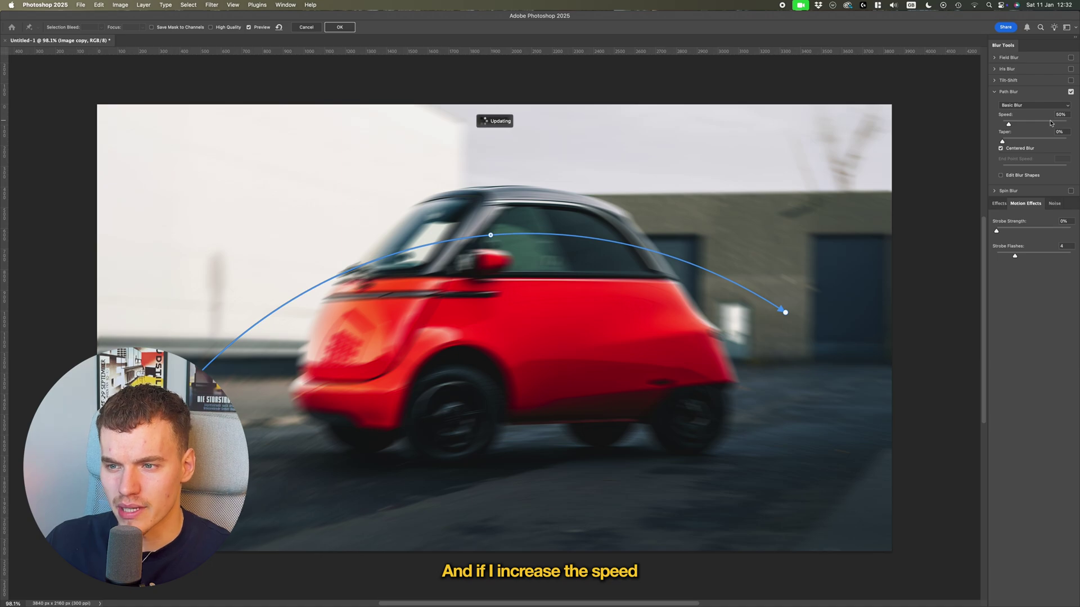
pyautogui.moveTo(1050, 122); pyautogui.dragTo(1033, 123)
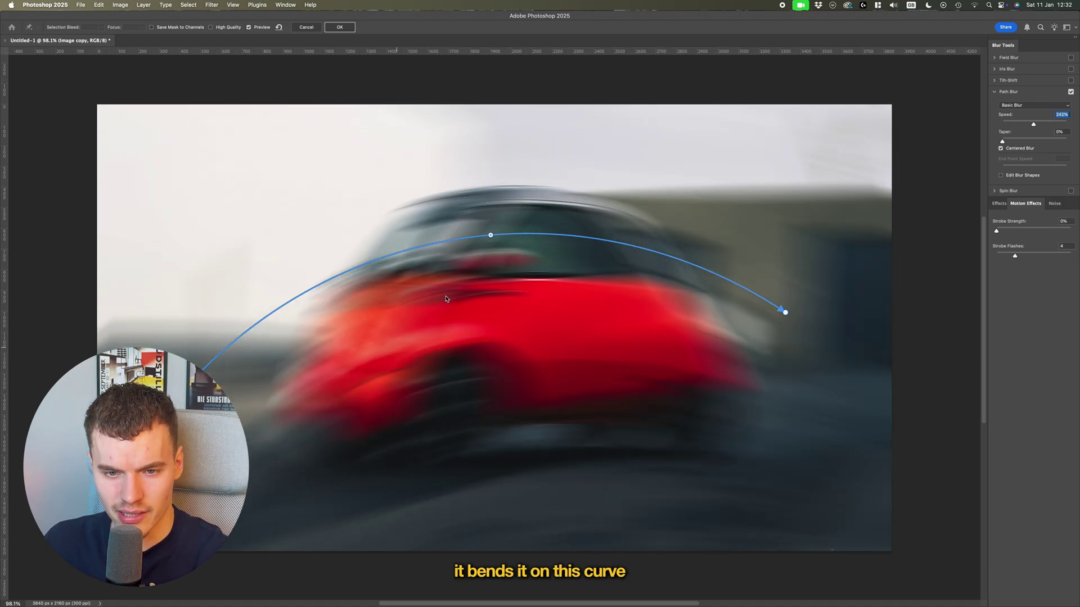
# Reshape the blur path into a gentle S-curve ending past the image's rear edge, and apply the blur at 337% speed
pyautogui.moveTo(491, 235); pyautogui.dragTo(506, 358)
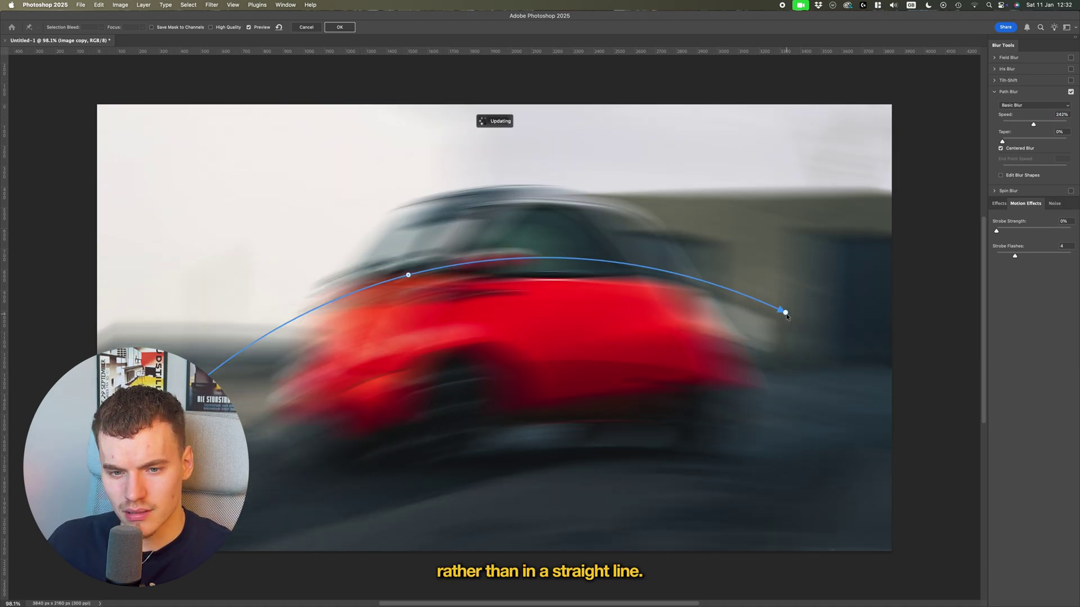
pyautogui.moveTo(787, 316); pyautogui.dragTo(865, 338)
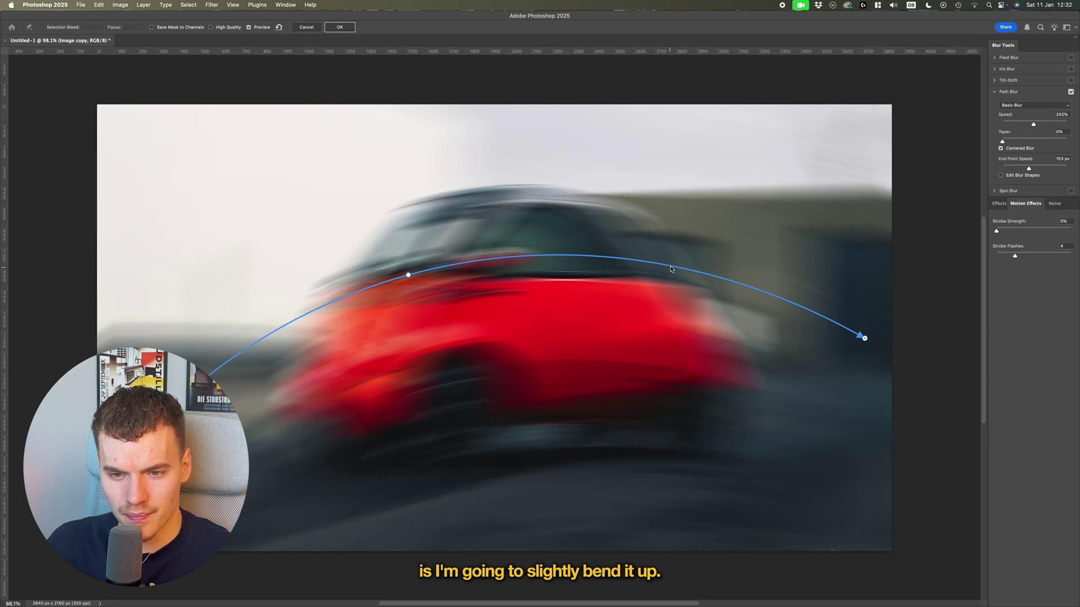
pyautogui.moveTo(671, 269); pyautogui.dragTo(696, 371)
pyautogui.moveTo(865, 338); pyautogui.dragTo(900, 261)
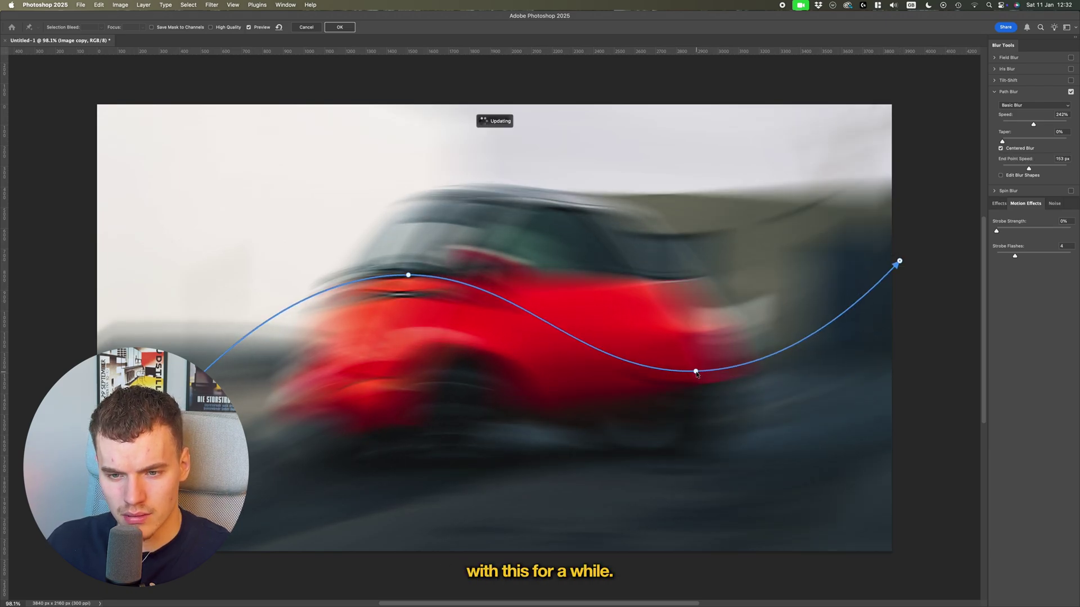
pyautogui.moveTo(697, 373); pyautogui.dragTo(696, 336)
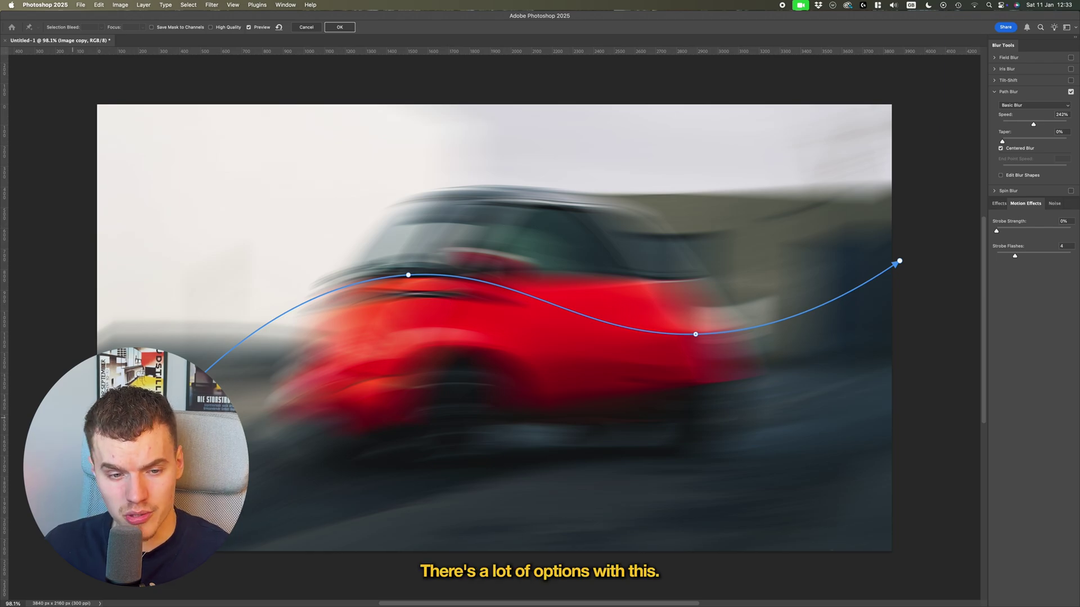
pyautogui.moveTo(408, 275); pyautogui.dragTo(430, 304)
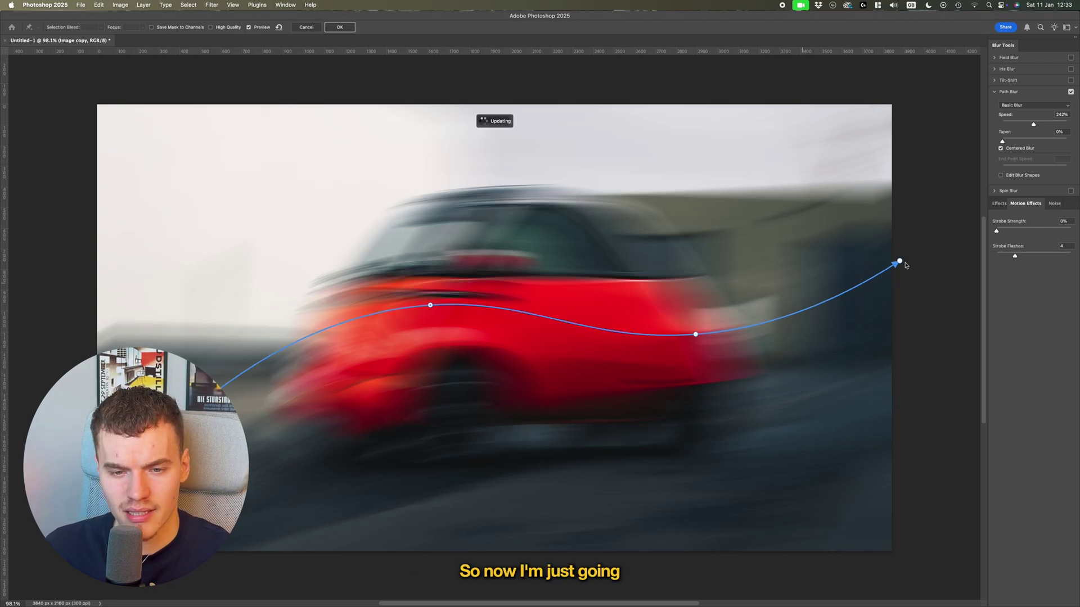
pyautogui.click(1058, 123)
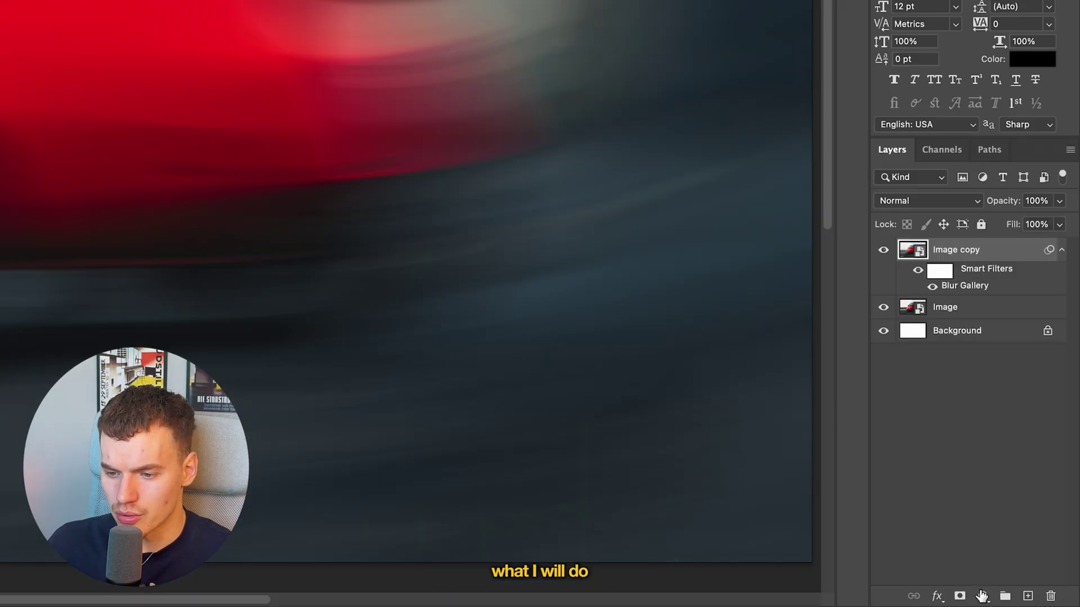
# Add a Gradient Map adjustment layer above the blurred copy and clip it to that layer
pyautogui.click(982, 596)
pyautogui.click(961, 558)
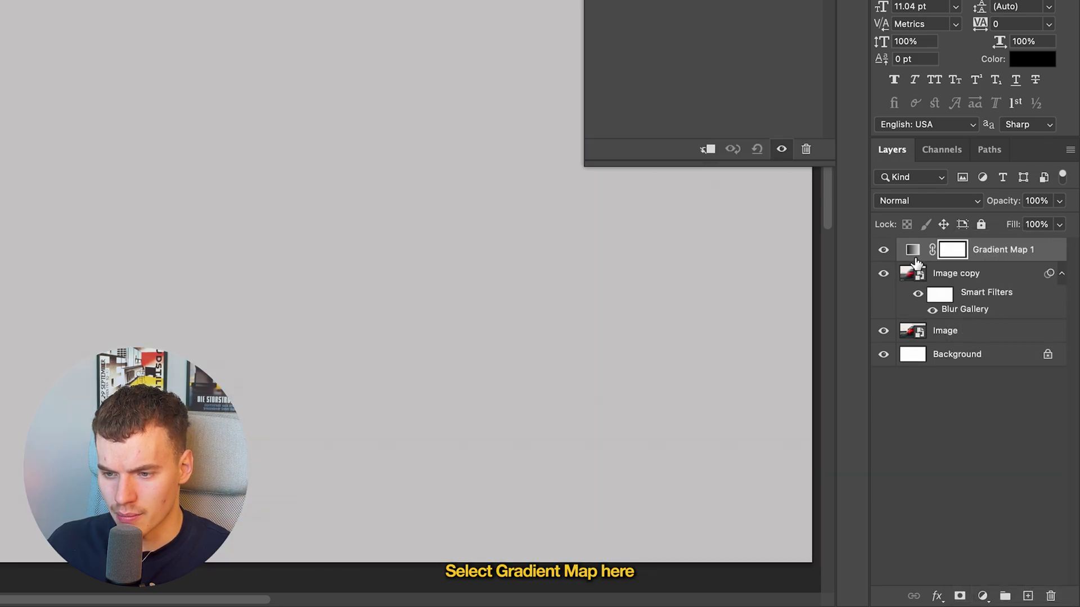
pyautogui.click(912, 251)
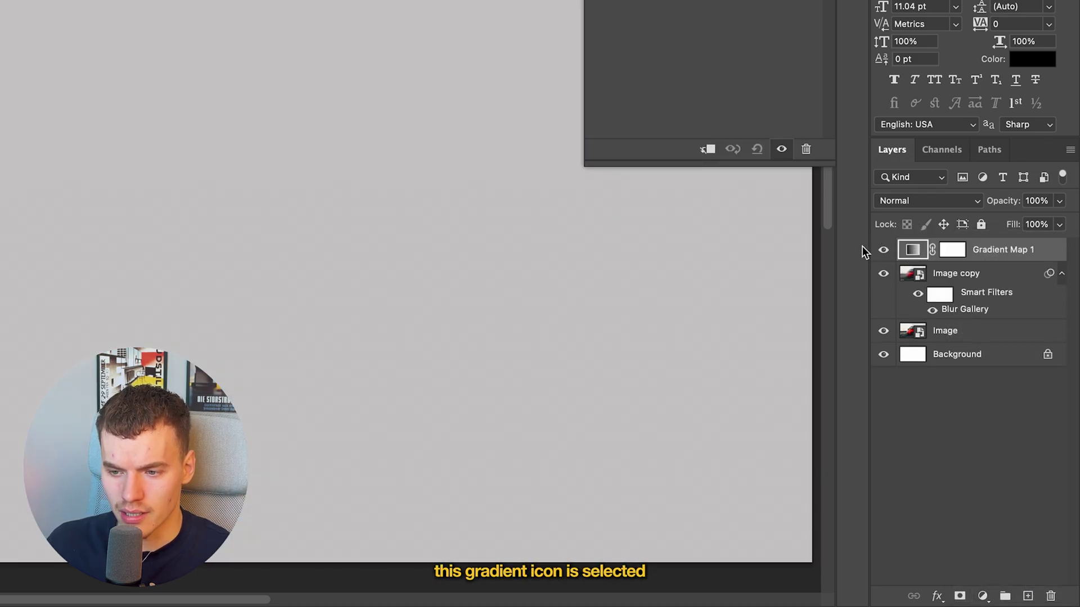
pyautogui.click(952, 251)
pyautogui.click(912, 251)
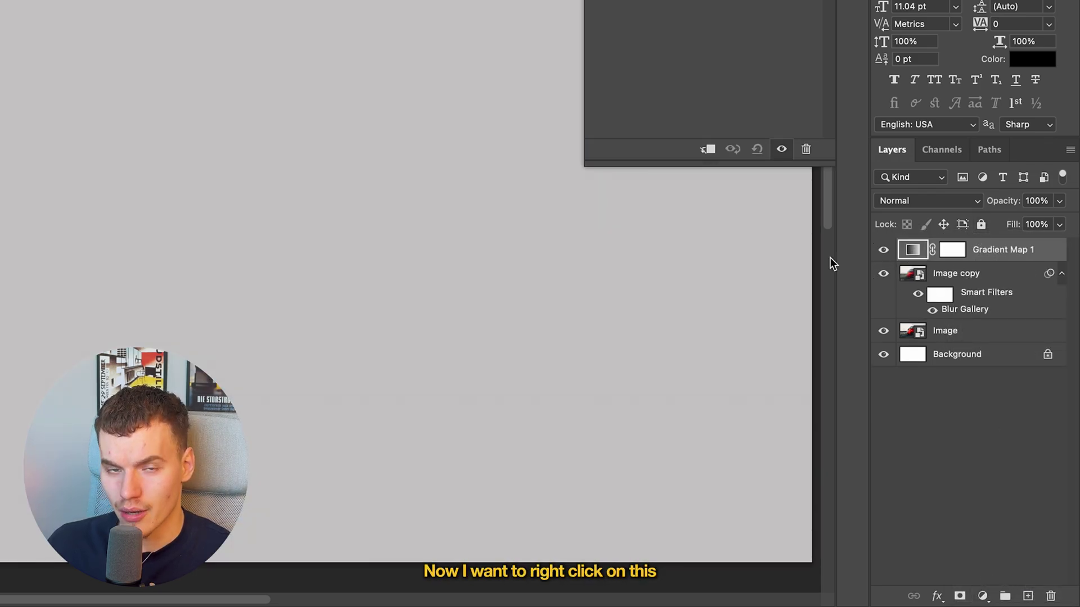
pyautogui.rightClick(996, 255)
pyautogui.click(920, 568)
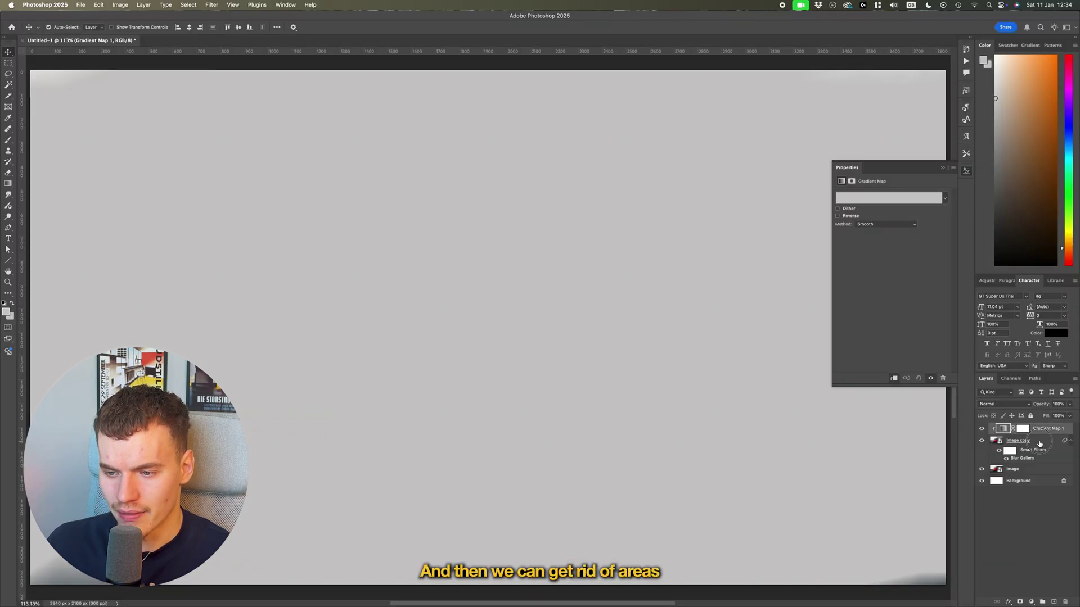
# Try several gradient presets on the Gradient Map and apply the one running from black through red and orange to cream
pyautogui.click(981, 276)
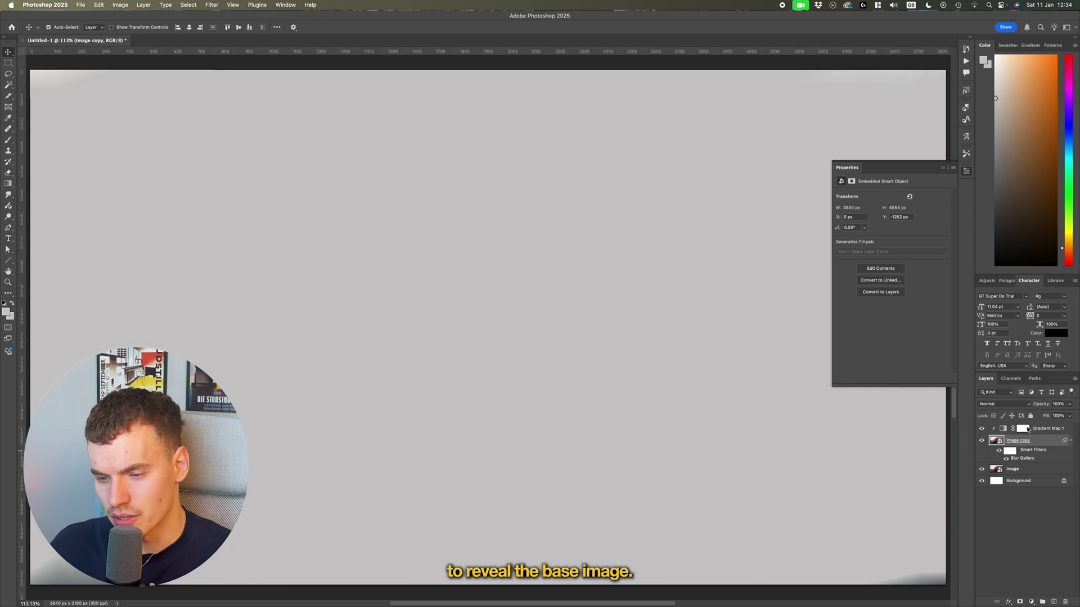
pyautogui.click(1003, 428)
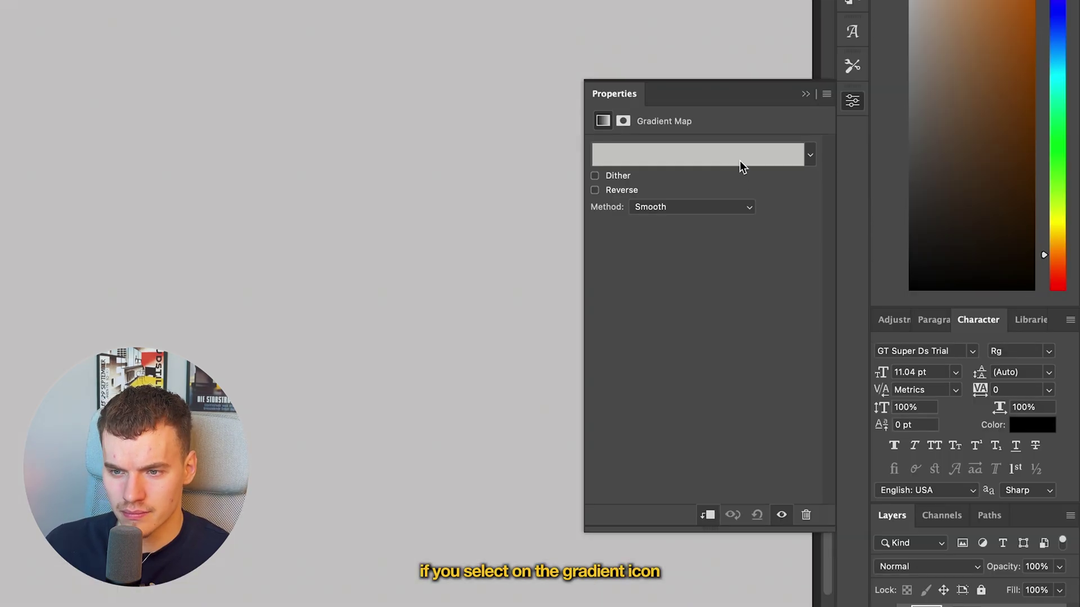
pyautogui.click(740, 160)
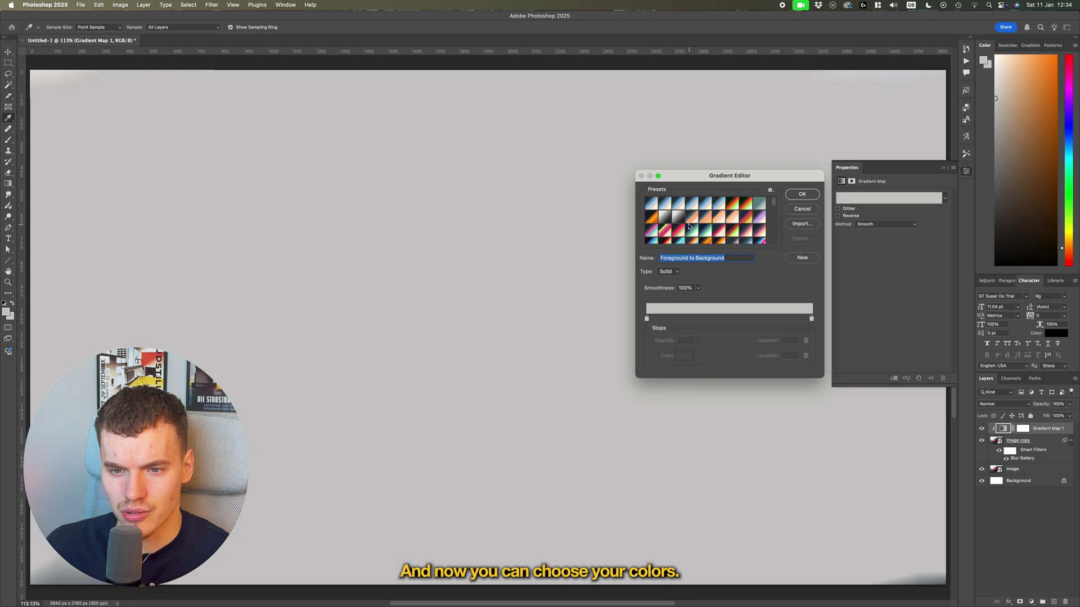
pyautogui.click(707, 207)
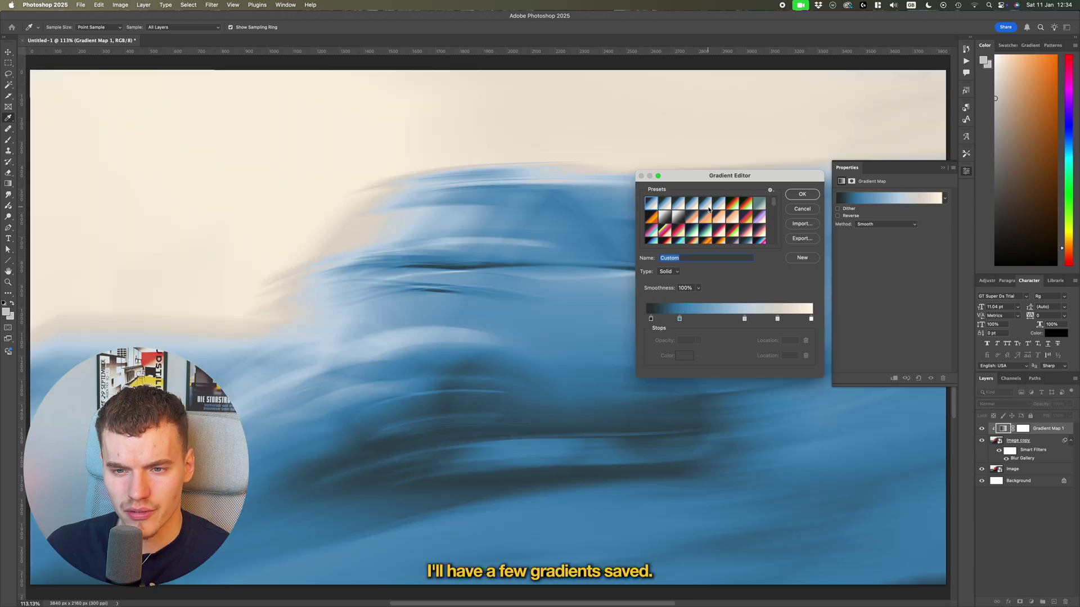
pyautogui.click(732, 204)
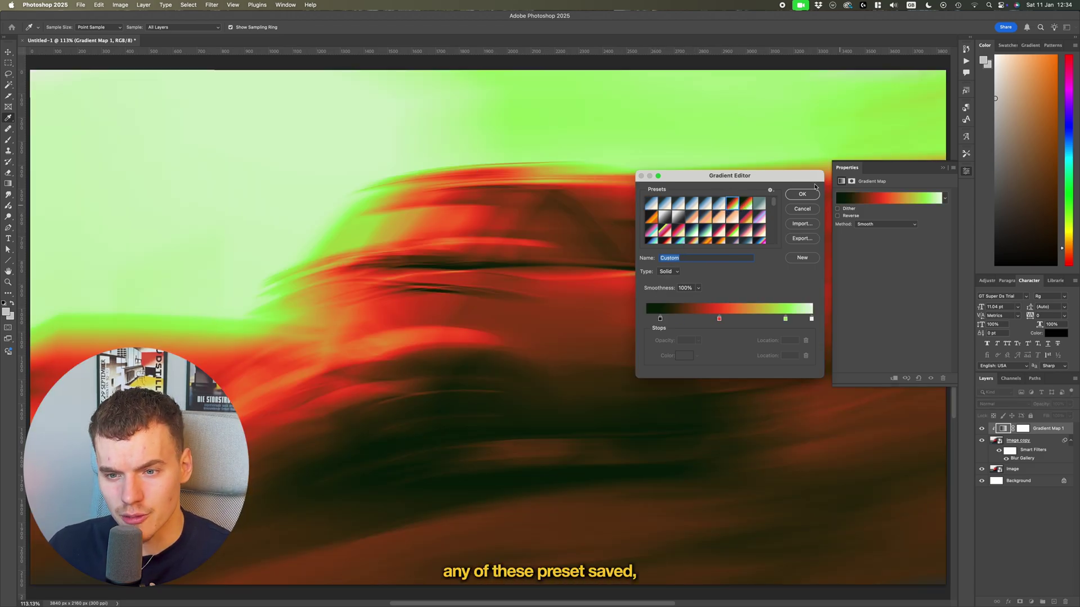
pyautogui.click(661, 319)
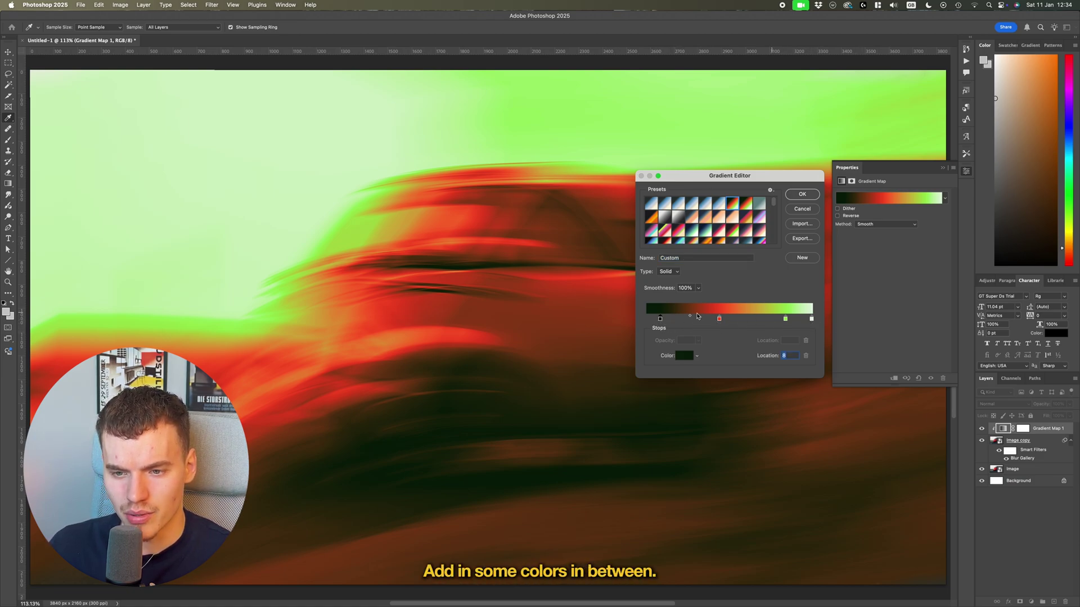
pyautogui.scroll(-3, 675, 225)
pyautogui.click(663, 231)
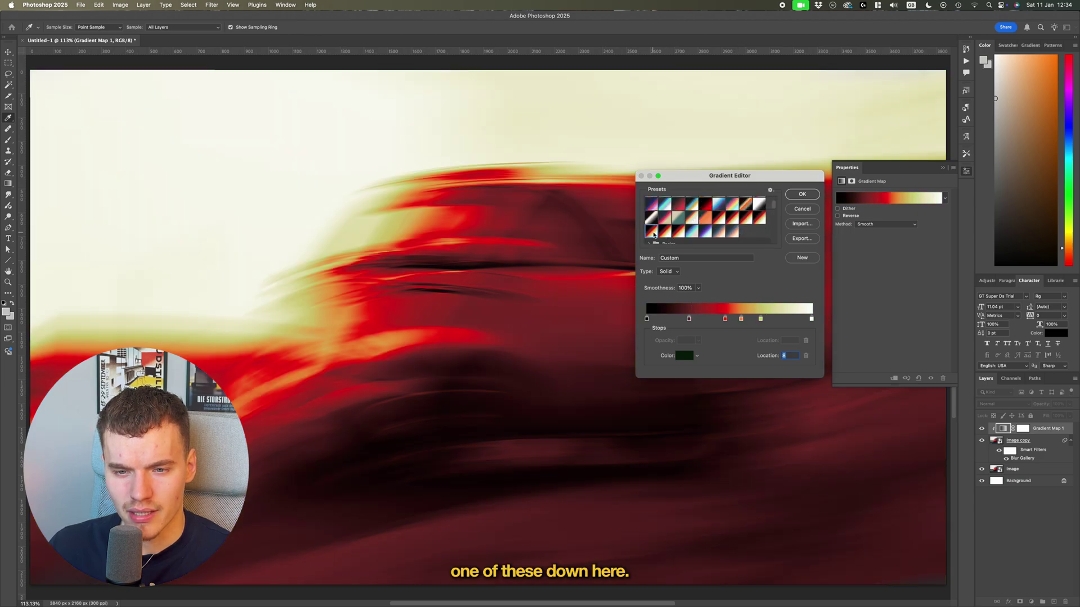
pyautogui.click(794, 196)
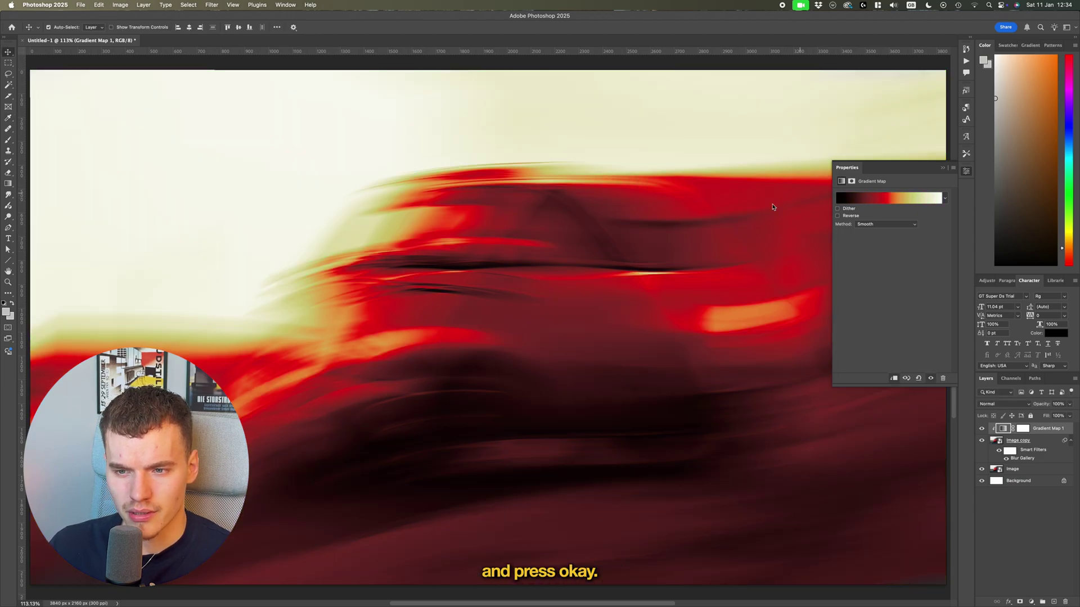
# Add a layer mask to the blurred Image copy layer
pyautogui.press('super+minus')
pyautogui.press('super+minus')
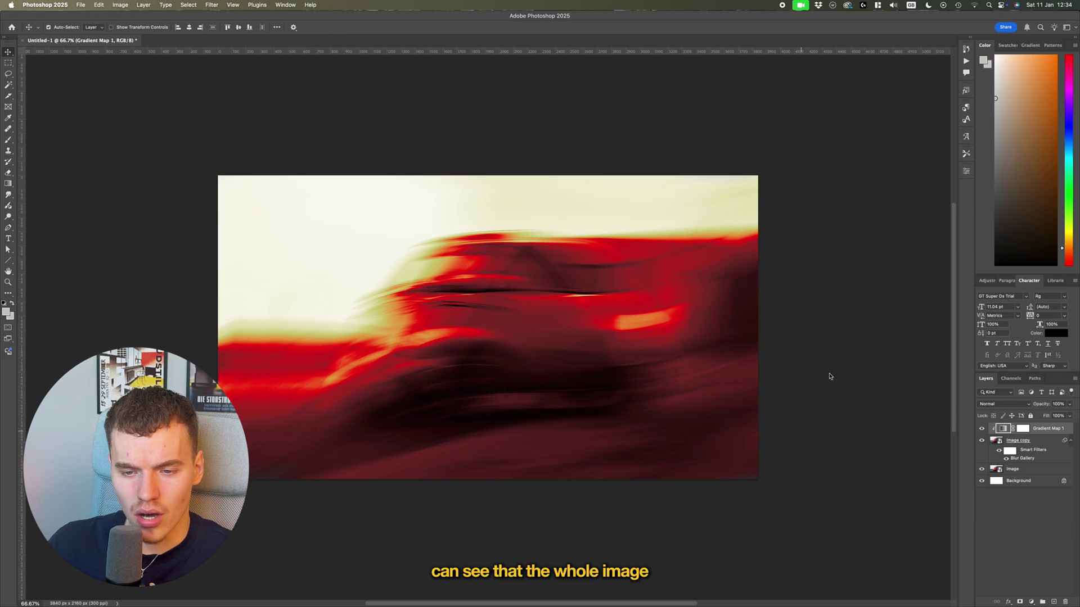
pyautogui.click(1036, 444)
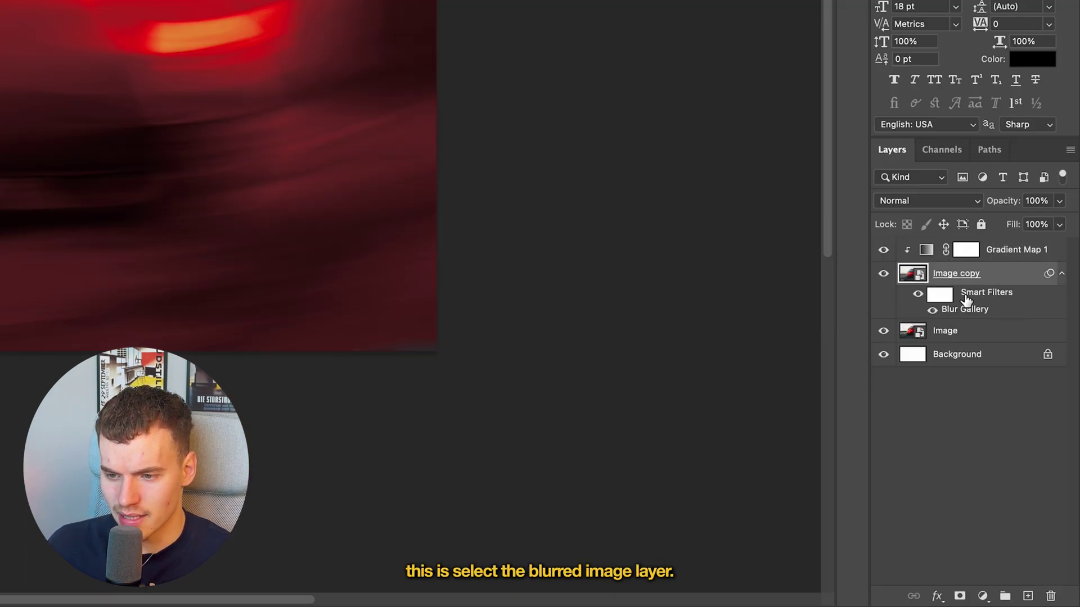
pyautogui.click(959, 596)
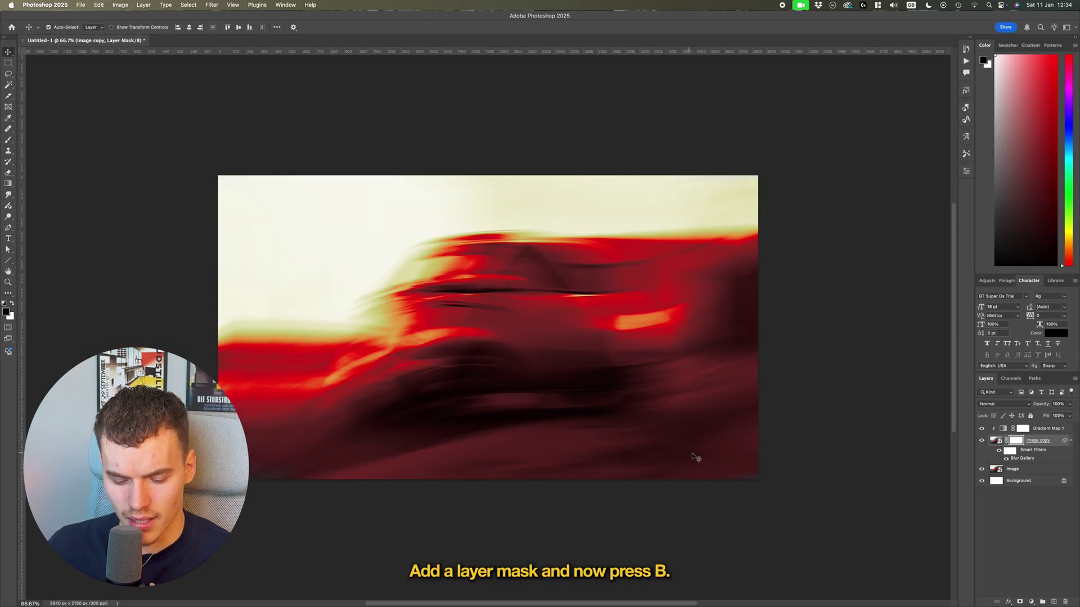
# Paint the mask with a large black brush over the road, wheels, wall and sky to reveal the sharp image
pyautogui.press('b')
pyautogui.click(6, 311)
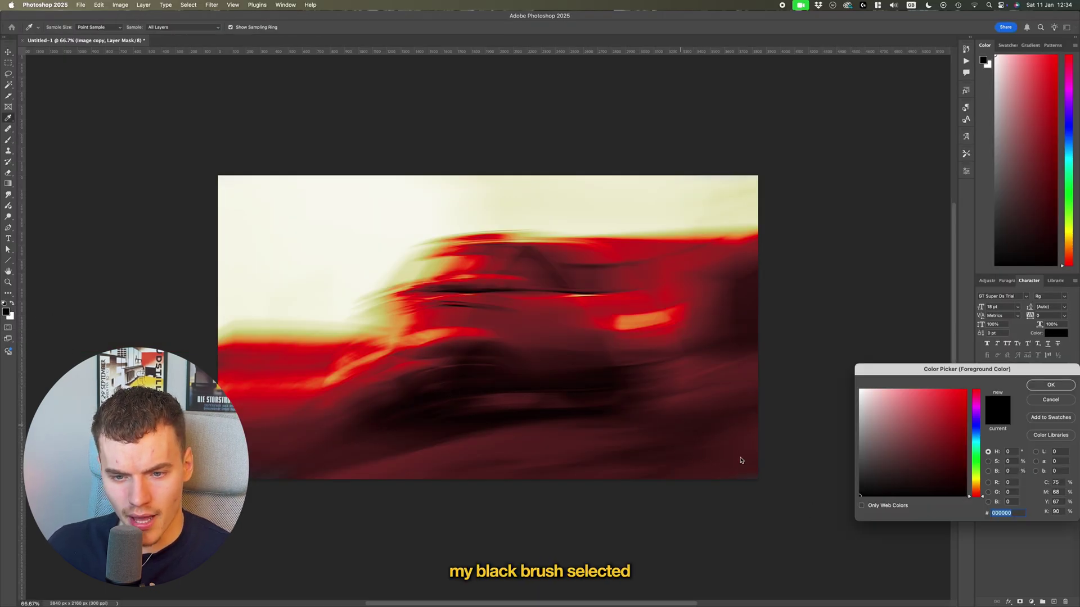
pyautogui.press('Return')
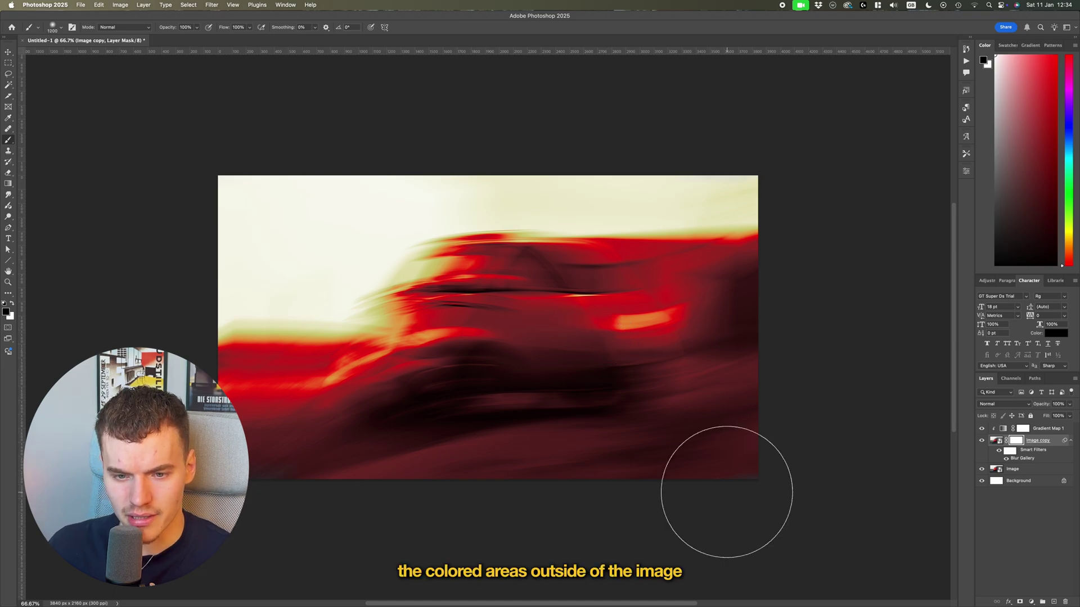
pyautogui.moveTo(722, 496)
pyautogui.mouseDown()
pyautogui.moveTo(385, 458)
pyautogui.moveTo(248, 543)
pyautogui.moveTo(525, 429)
pyautogui.moveTo(217, 241)
pyautogui.moveTo(333, 197)
pyautogui.moveTo(653, 218)
pyautogui.mouseUp()
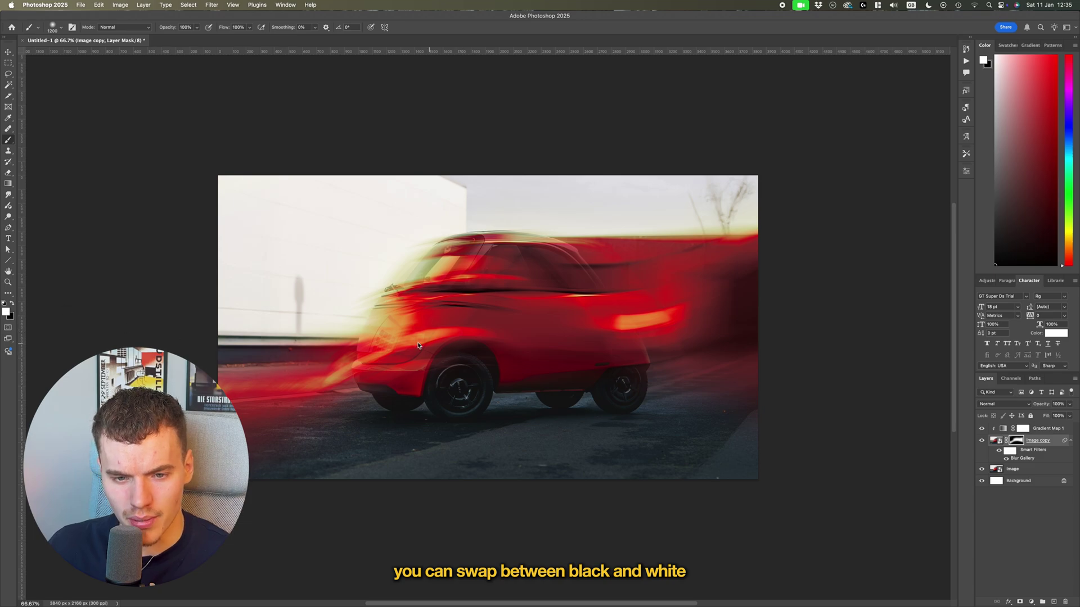
# Restore the coloured blur at the front of the car by painting the mask white with a smaller brush
pyautogui.press('[')
pyautogui.press('[')
pyautogui.press('[')
pyautogui.moveTo(395, 344)
pyautogui.mouseDown()
pyautogui.moveTo(341, 349)
pyautogui.moveTo(321, 471)
pyautogui.mouseUp()
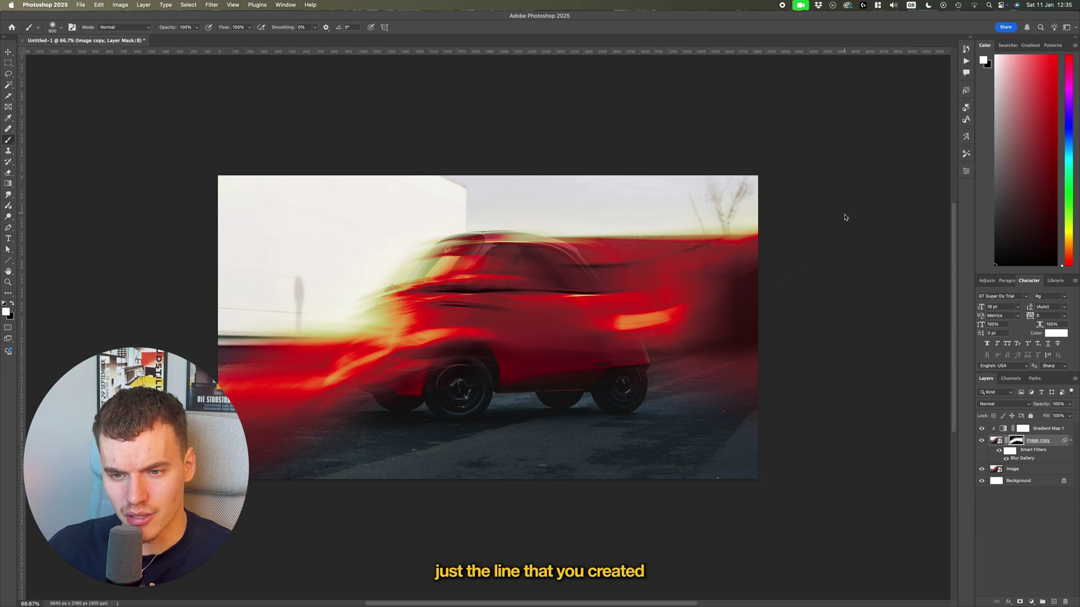
# Mask the blur off the car's cabin and body in black, and paint it back over the rear in white
pyautogui.press('x')
pyautogui.moveTo(496, 295); pyautogui.dragTo(458, 318)
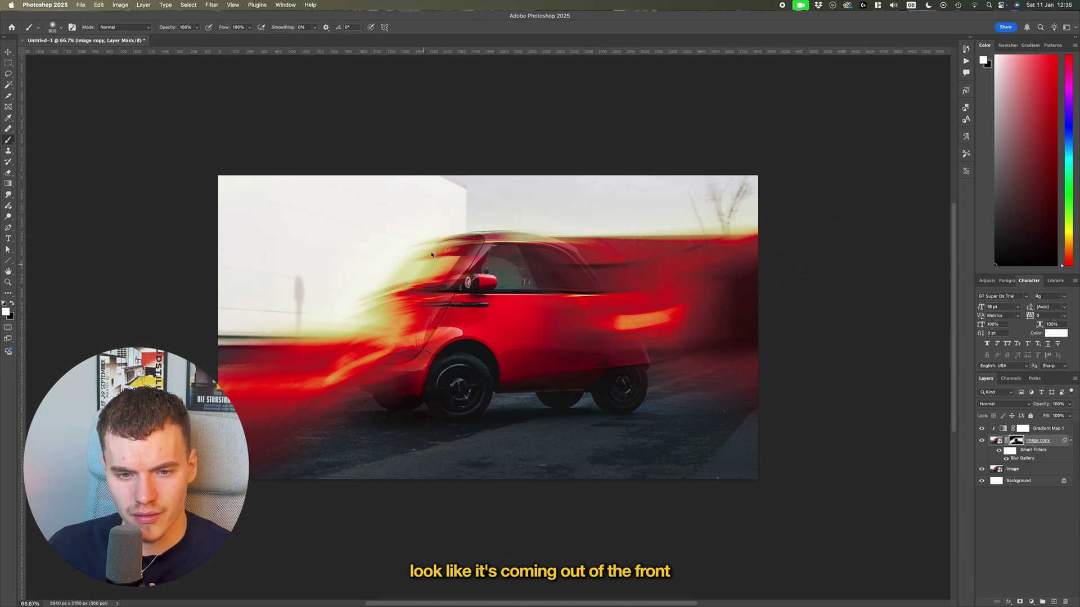
pyautogui.moveTo(594, 337)
pyautogui.mouseDown()
pyautogui.moveTo(500, 287)
pyautogui.moveTo(625, 412)
pyautogui.mouseUp()
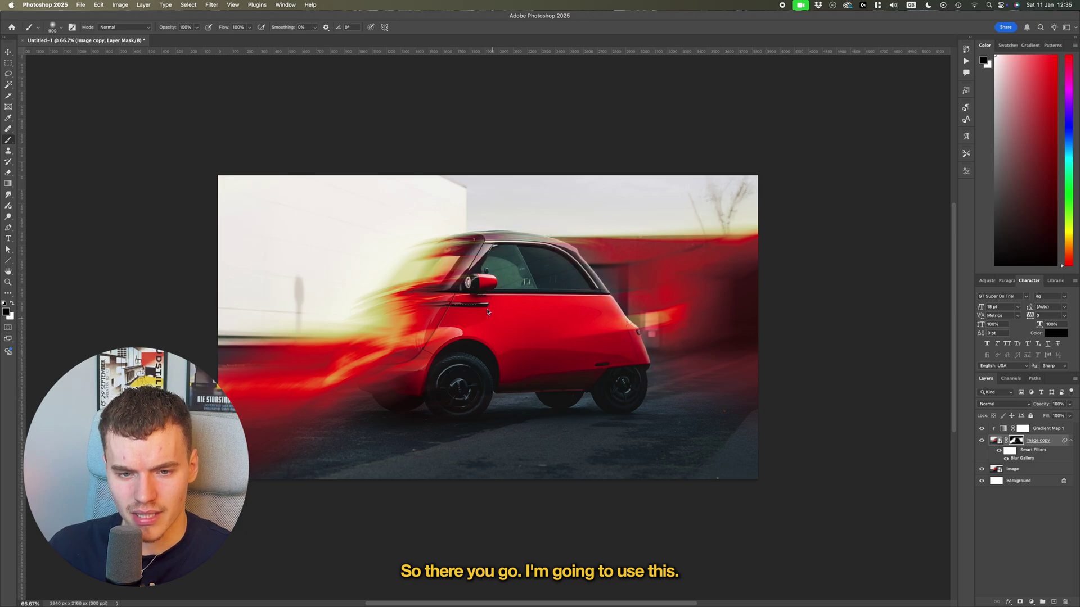
pyautogui.press('x')
pyautogui.moveTo(636, 348)
pyautogui.mouseDown()
pyautogui.moveTo(537, 231)
pyautogui.moveTo(778, 263)
pyautogui.moveTo(786, 238)
pyautogui.mouseUp()
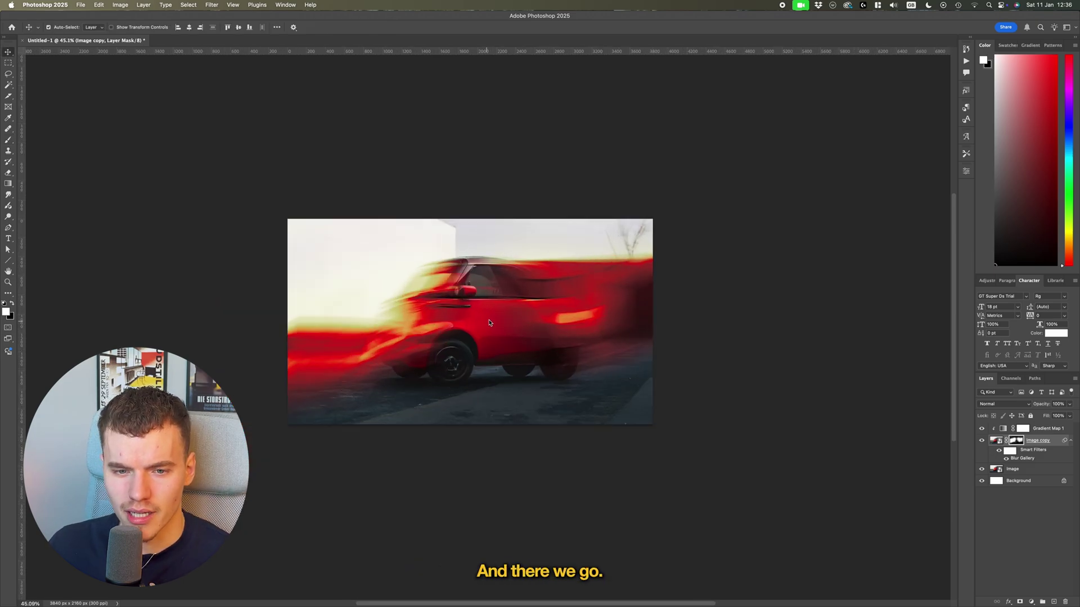
# Reopen the Path Blur on the Image copy layer and flatten its curve, raising both ends and extending them outward beyond the car
pyautogui.scroll(2, 554, 239)
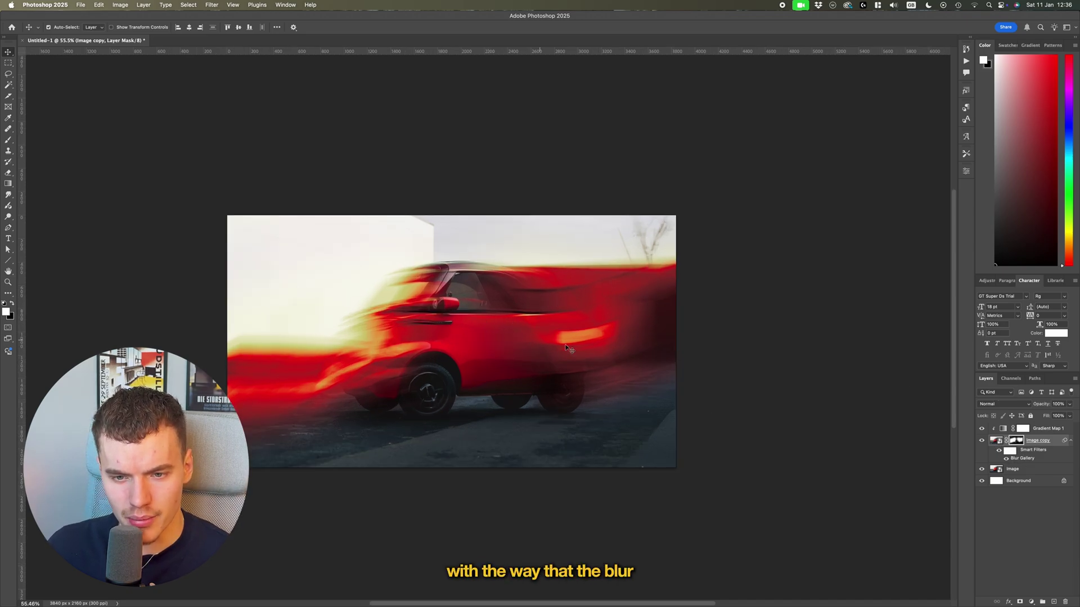
pyautogui.doubleClick(1032, 463)
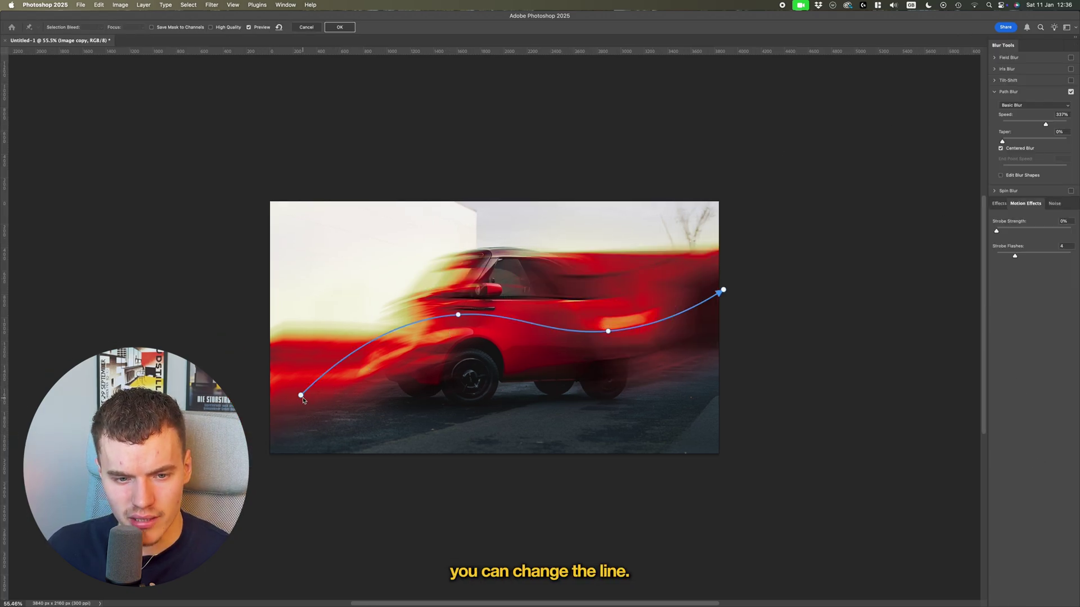
pyautogui.moveTo(301, 395); pyautogui.dragTo(277, 346)
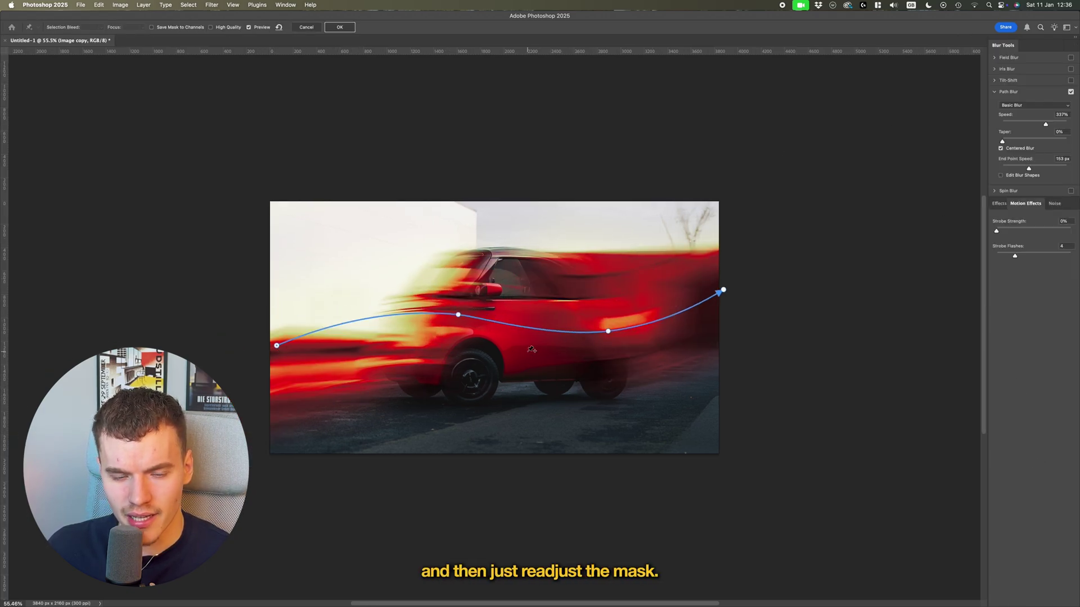
pyautogui.moveTo(459, 316); pyautogui.dragTo(461, 323)
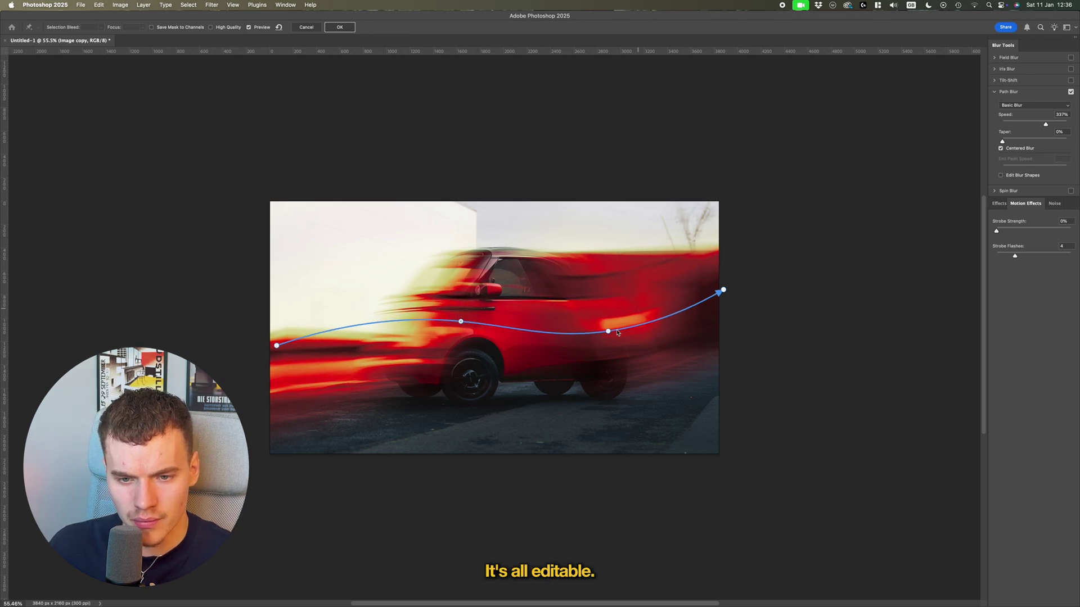
pyautogui.moveTo(615, 333); pyautogui.dragTo(618, 326)
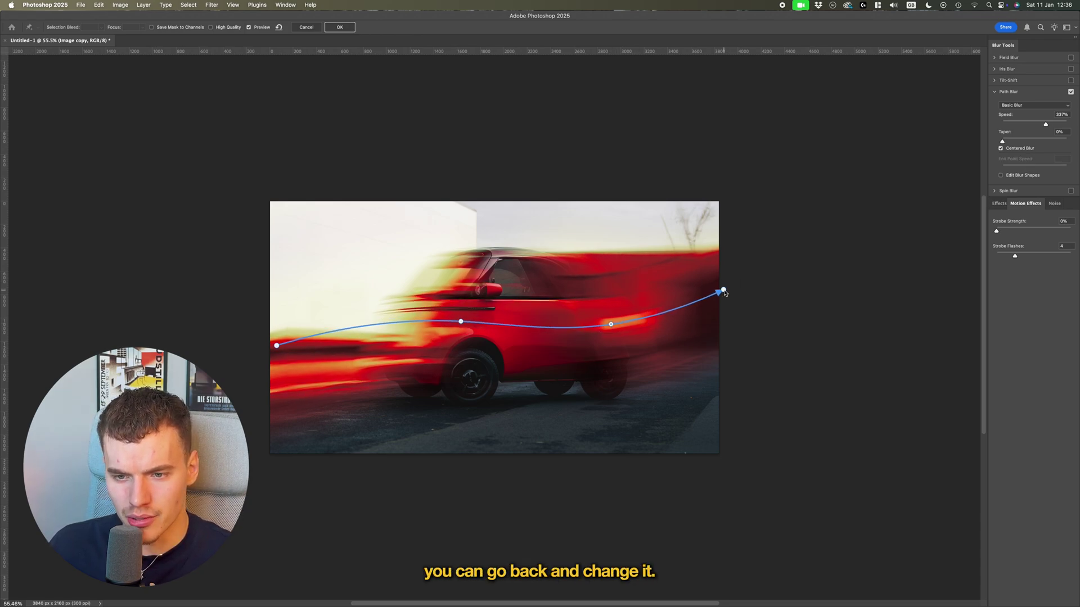
pyautogui.moveTo(724, 291); pyautogui.dragTo(747, 274)
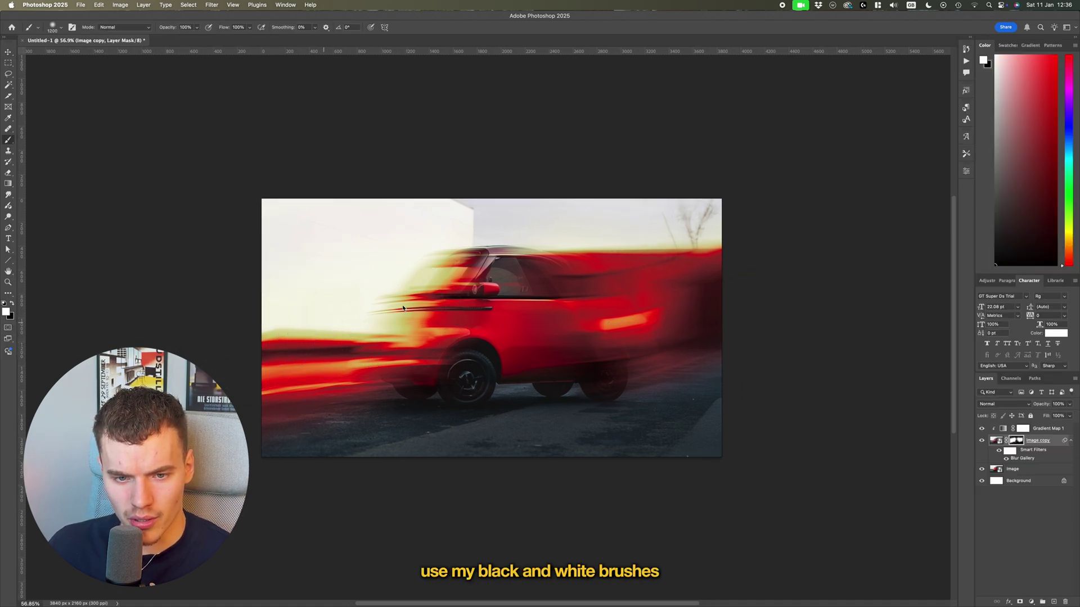
pyautogui.click(503, 269)
pyautogui.press('x')
pyautogui.click(551, 310)
pyautogui.press('super+z')
pyautogui.press('super+z')
pyautogui.press('super+z')
# Mask the blur off the car's door and side window in black with a smaller brush
pyautogui.scroll(1, 551, 310)
pyautogui.press('[')
pyautogui.press('[')
pyautogui.press('[')
pyautogui.moveTo(552, 334); pyautogui.dragTo(511, 255)
pyautogui.press('x')
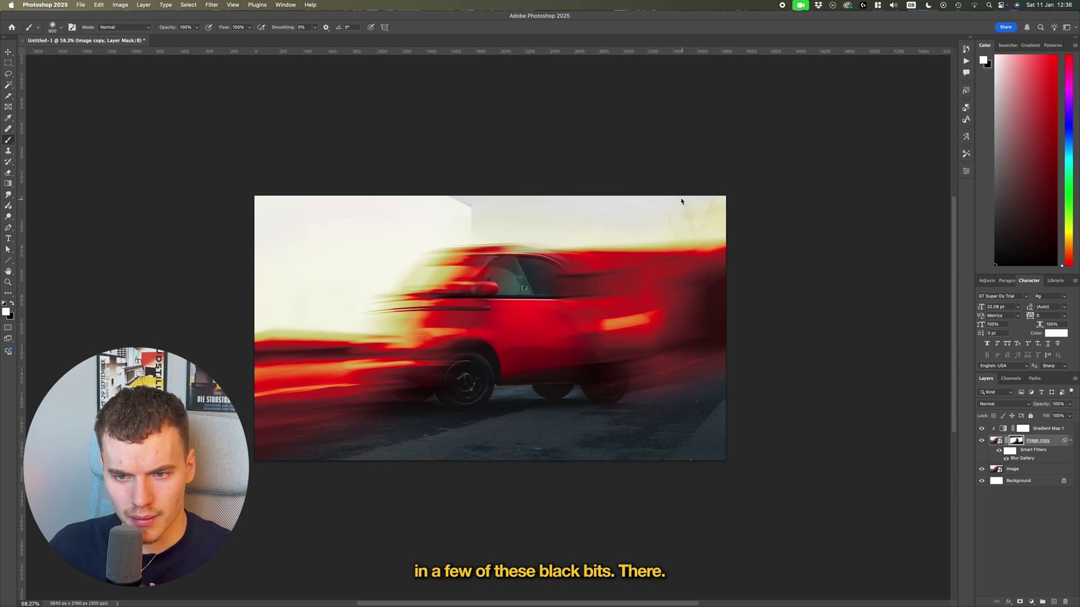
# Paint the mask black over the sky around the bare tree to reveal the sharp branches
pyautogui.press('x')
pyautogui.click(715, 204)
pyautogui.press('v')
pyautogui.scroll(-2, 855, 346)
pyautogui.scroll(6, 807, 341)
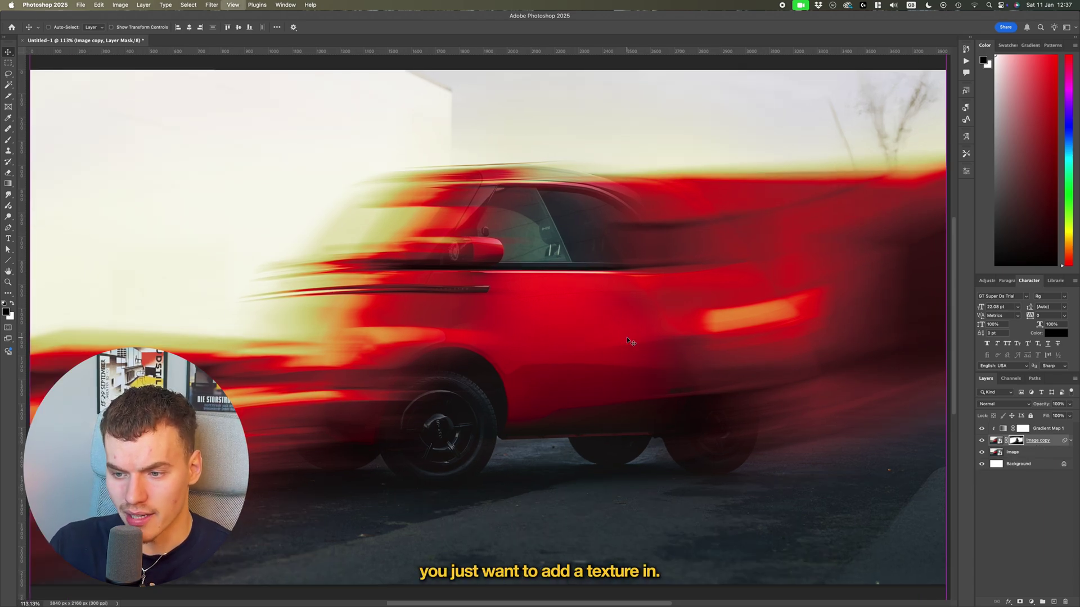
# Place the BLKMARKET_COPYSCAN_2 texture above the other layers and stretch it across the full width of the canvas
pyautogui.press('super+minus')
pyautogui.press('super+minus')
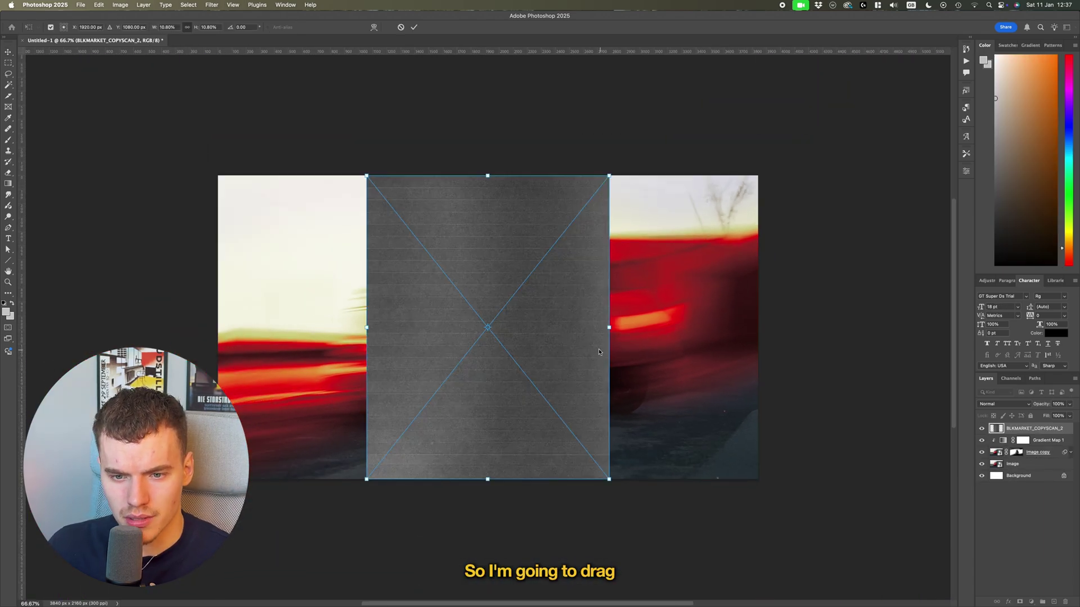
pyautogui.moveTo(609, 327); pyautogui.dragTo(759, 335)
pyautogui.press('Return')
# Set the texture layer's blend mode to Screen and its opacity to 50%
pyautogui.click(923, 201)
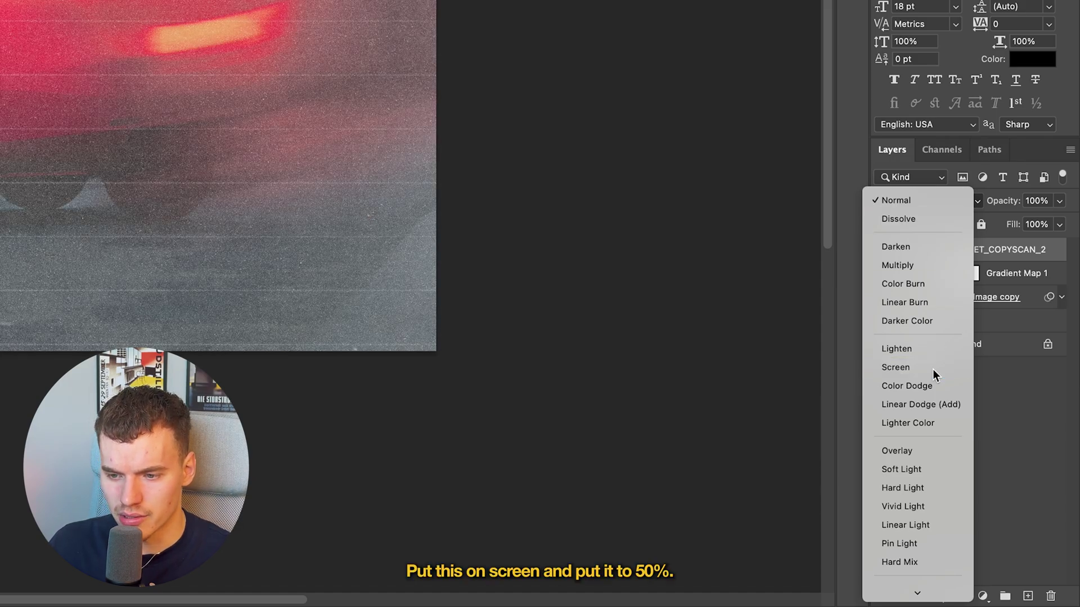
pyautogui.click(933, 369)
pyautogui.click(1037, 201)
pyautogui.write('50')
pyautogui.press('Return')
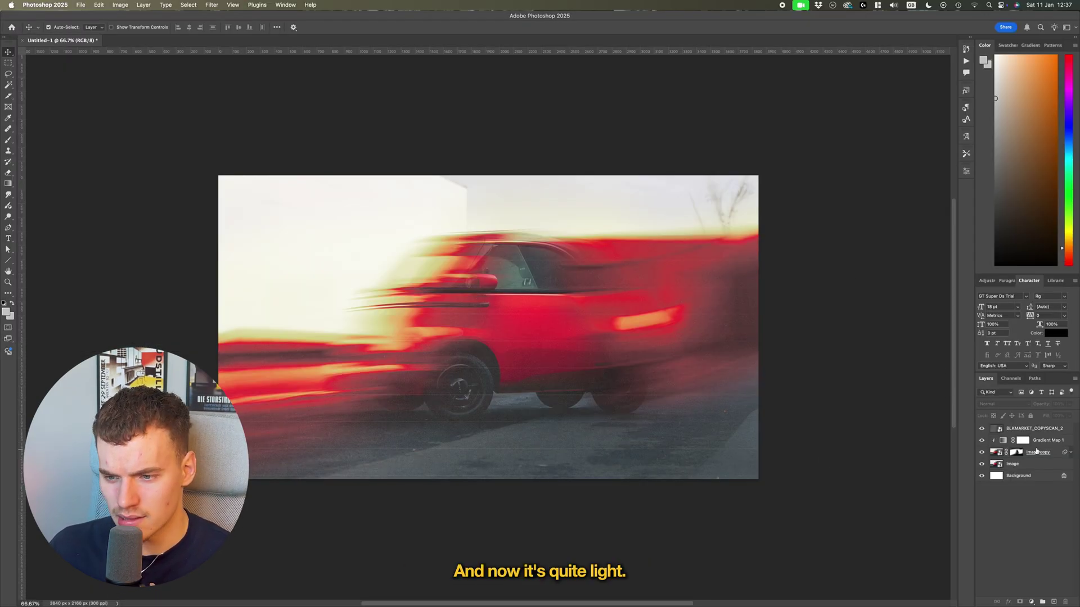
# Duplicate the BLKMARKET_COPYSCAN_2 texture layer and set the copy's blend mode to Exclusion
pyautogui.click(1034, 428)
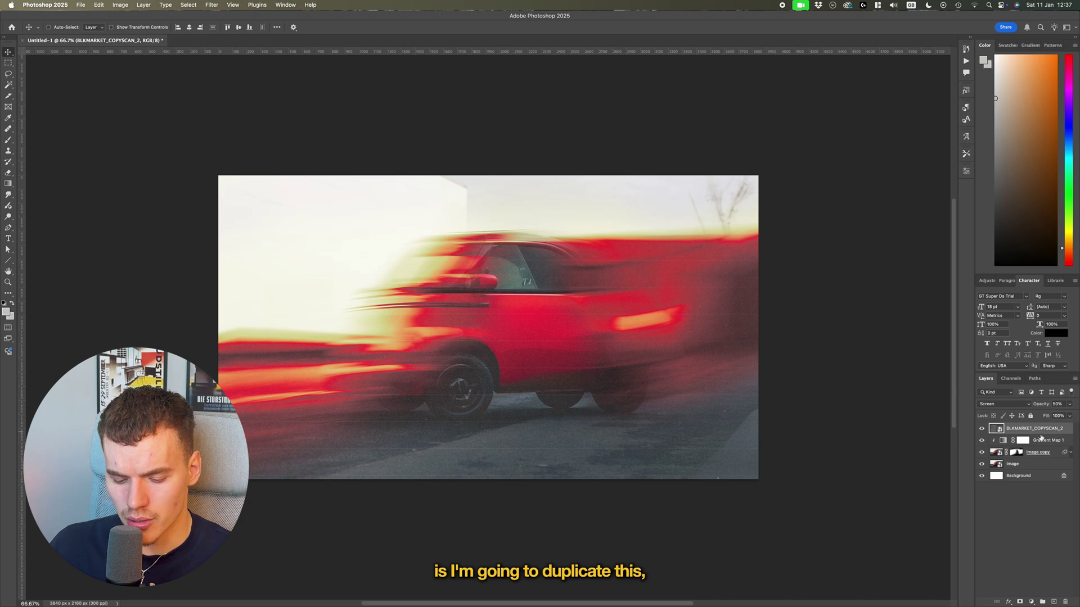
pyautogui.press('super+j')
pyautogui.click(1004, 404)
pyautogui.click(983, 526)
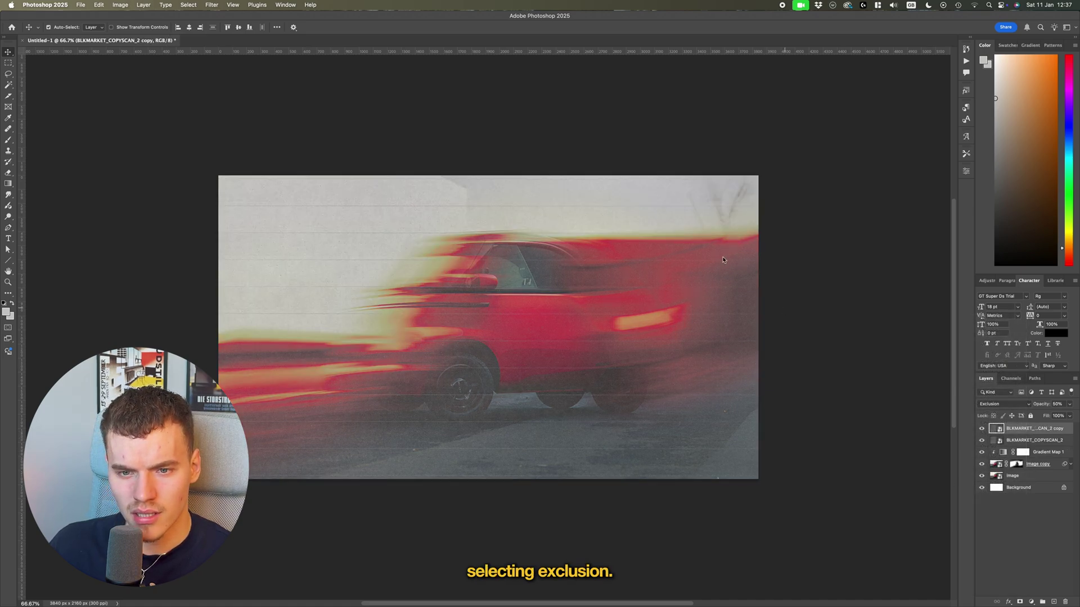
# Check the texture grain up close and set the Exclusion texture copy's opacity to 15%
pyautogui.scroll(3, 379, 224)
pyautogui.scroll(5, 242, 180)
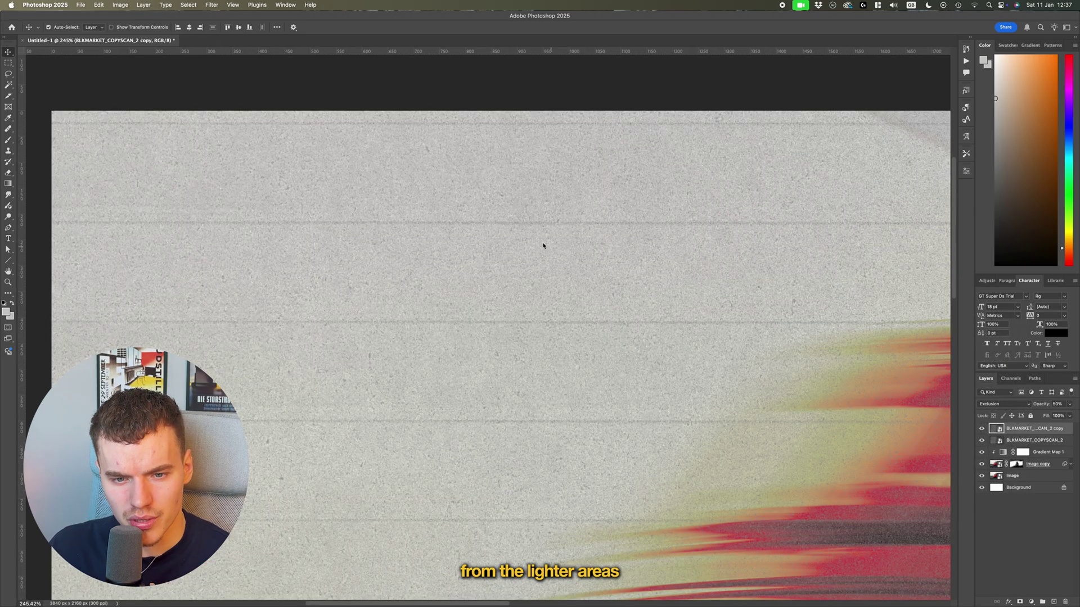
pyautogui.press('super+0')
pyautogui.press('super+equal')
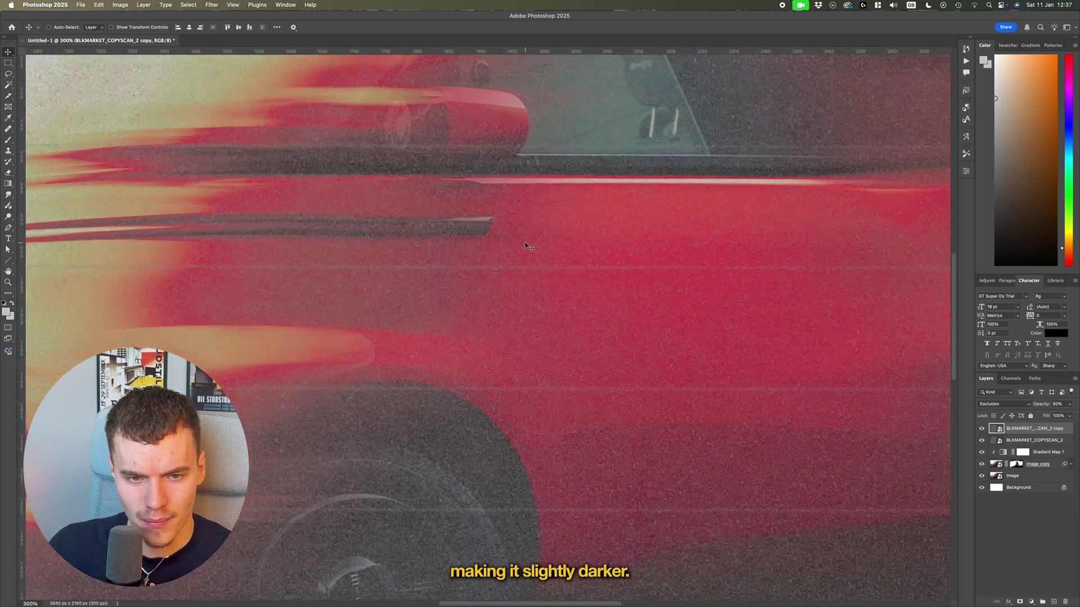
pyautogui.press('super+minus')
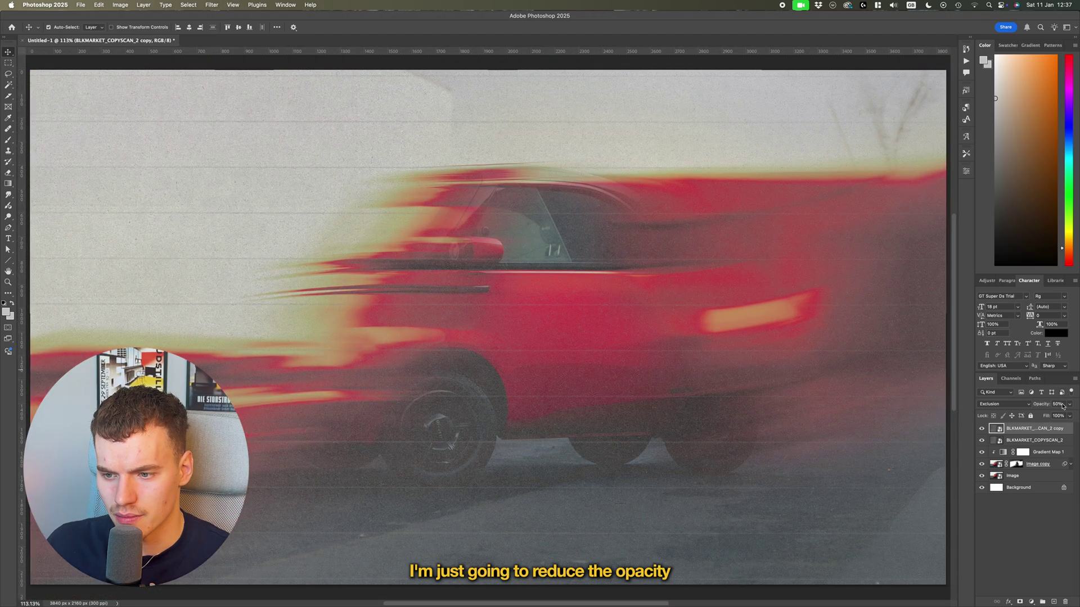
pyautogui.write('15')
pyautogui.press('Return')
pyautogui.scroll(-2, 768, 353)
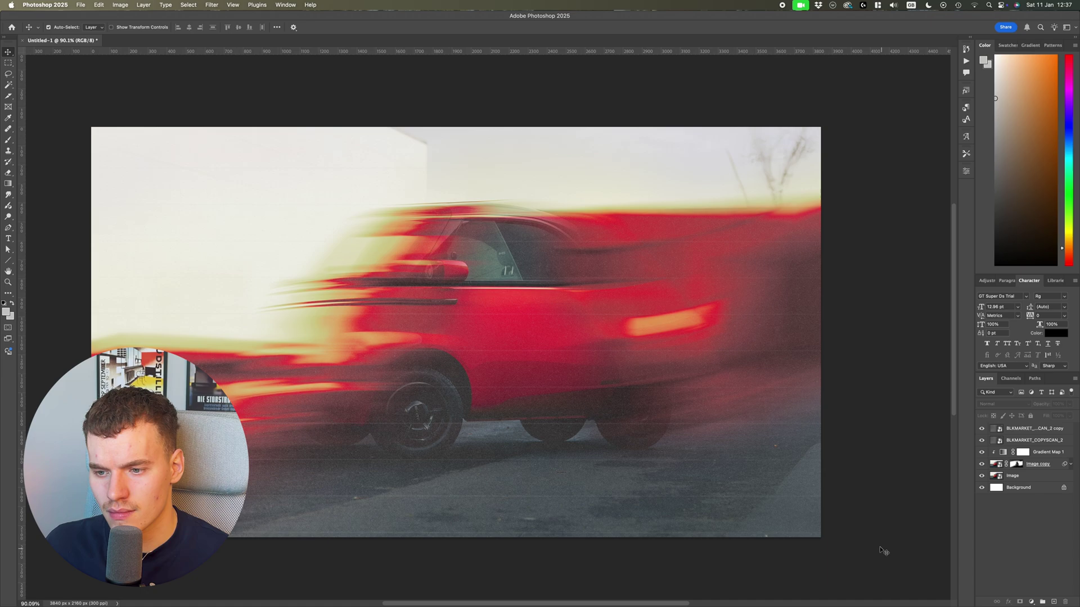
# Add a Vibrance adjustment layer above the Gradient Map with vibrance +20 and saturation +20
pyautogui.scroll(-2, 885, 550)
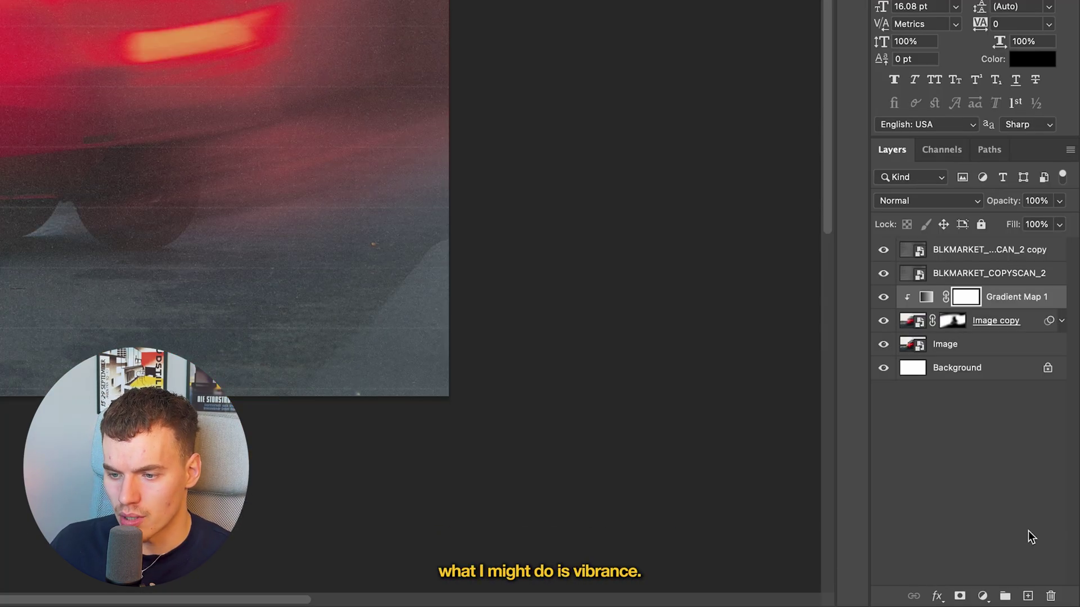
pyautogui.click(1030, 601)
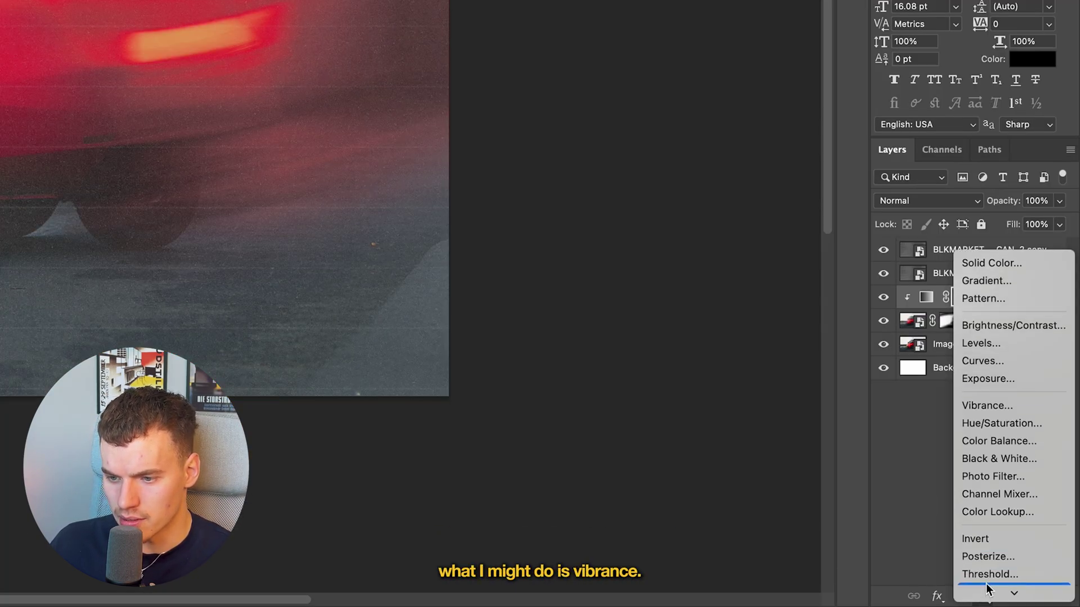
pyautogui.click(1006, 406)
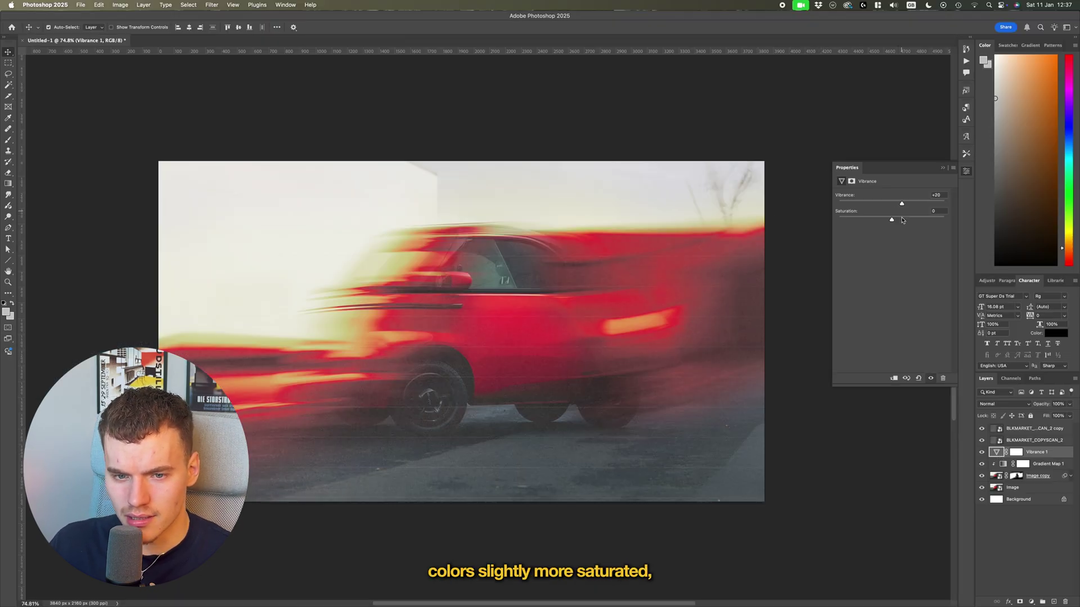
pyautogui.click(900, 220)
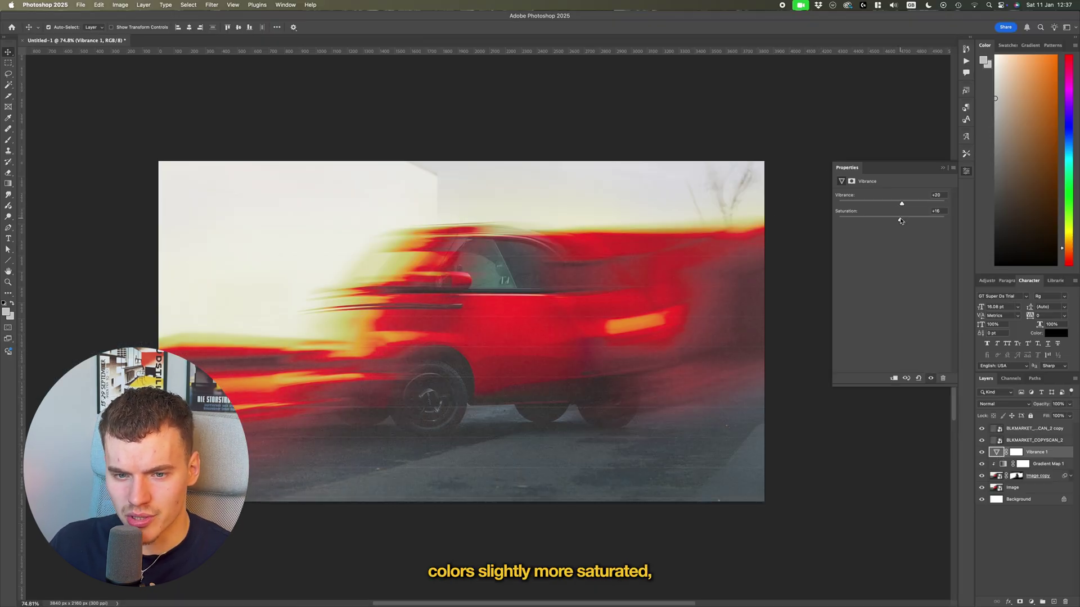
pyautogui.press('super+minus')
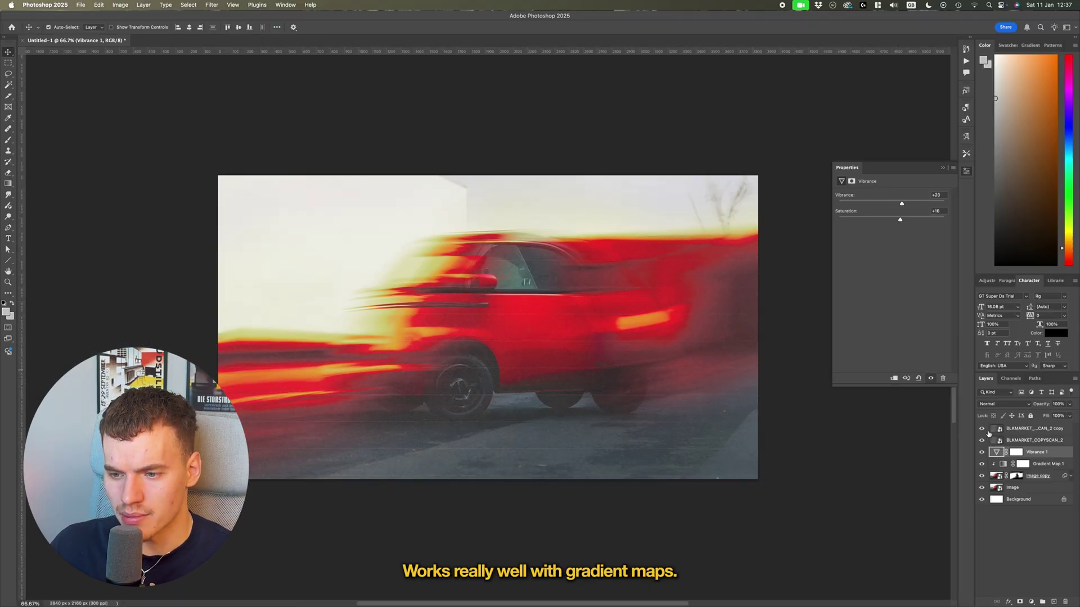
pyautogui.moveTo(940, 211); pyautogui.dragTo(843, 218)
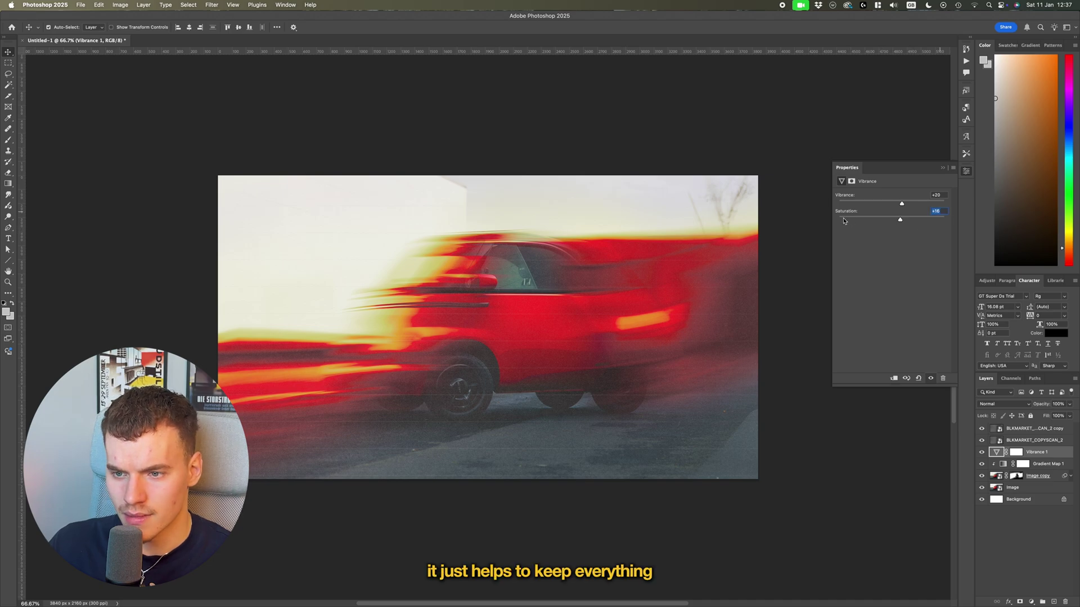
pyautogui.write('20')
pyautogui.click(944, 168)
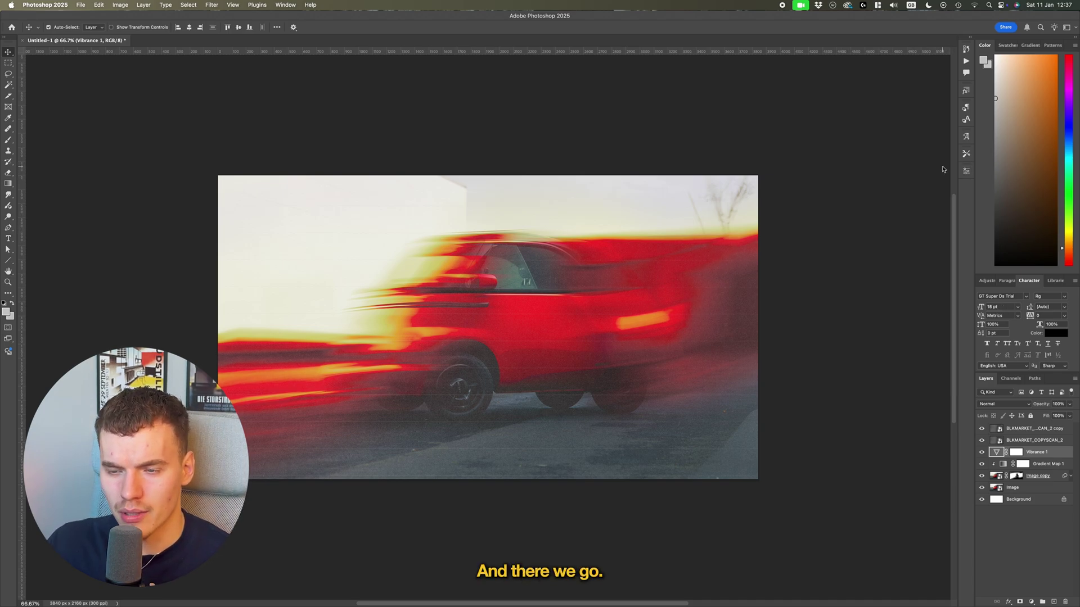
pyautogui.click(863, 330)
pyautogui.scroll(-1, 803, 356)
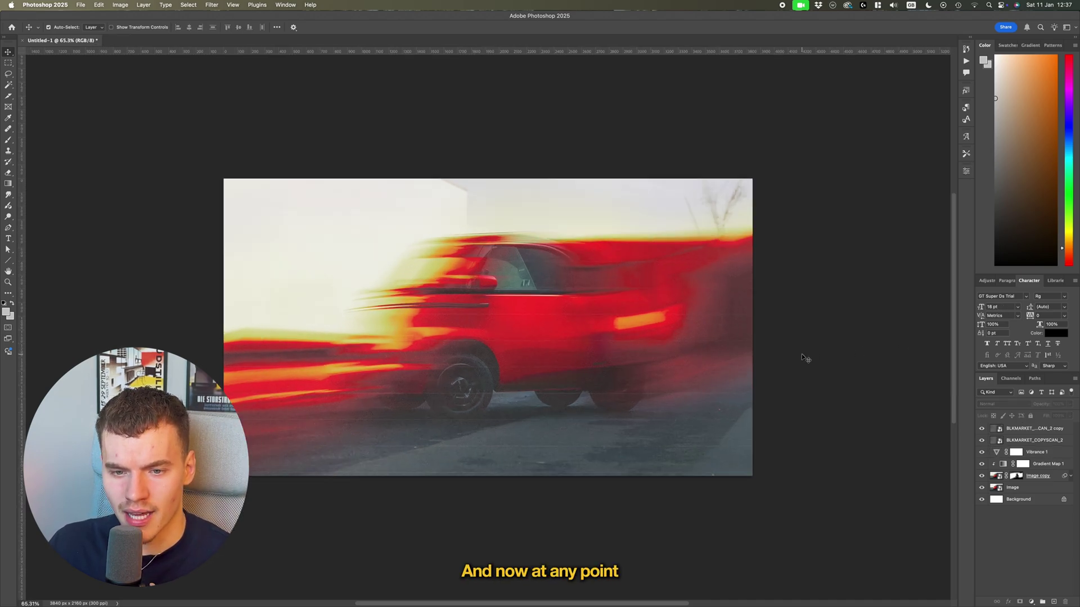
# Edit the Gradient Map's gradient, trying the black-to-red preset and switching to the black, blue, yellow and white one
pyautogui.click(1046, 465)
pyautogui.doubleClick(1004, 465)
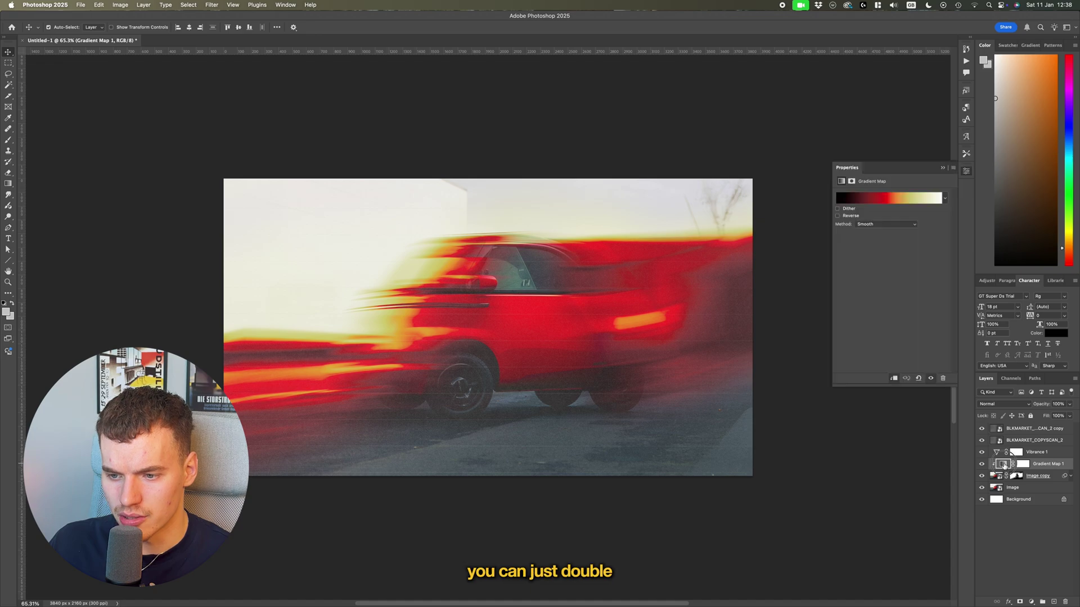
pyautogui.click(889, 198)
pyautogui.click(746, 236)
pyautogui.scroll(-2, 758, 230)
pyautogui.click(705, 238)
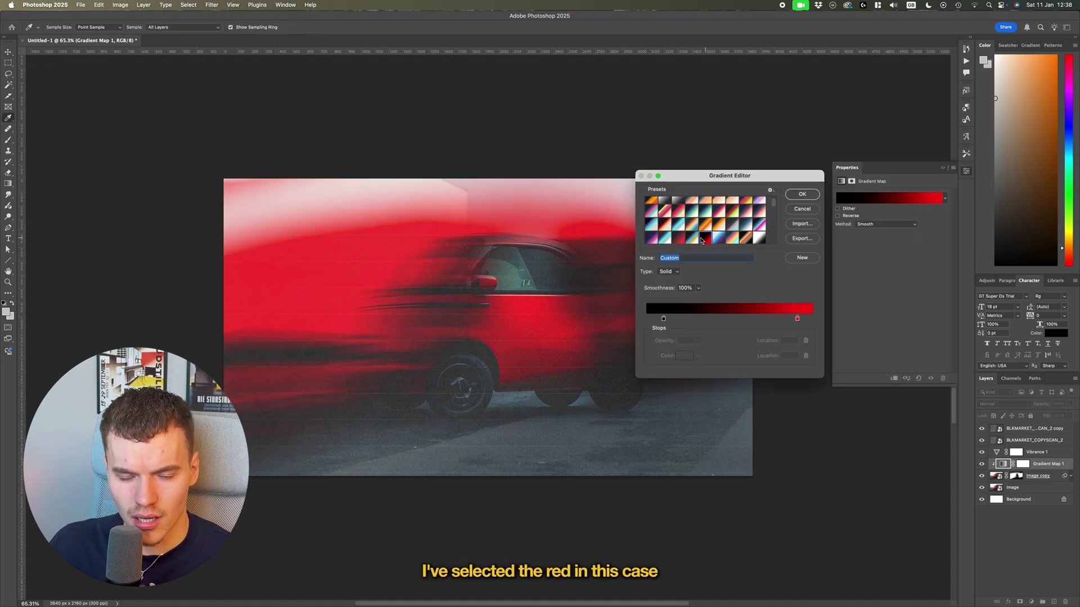
pyautogui.click(694, 238)
pyautogui.scroll(-5, 679, 227)
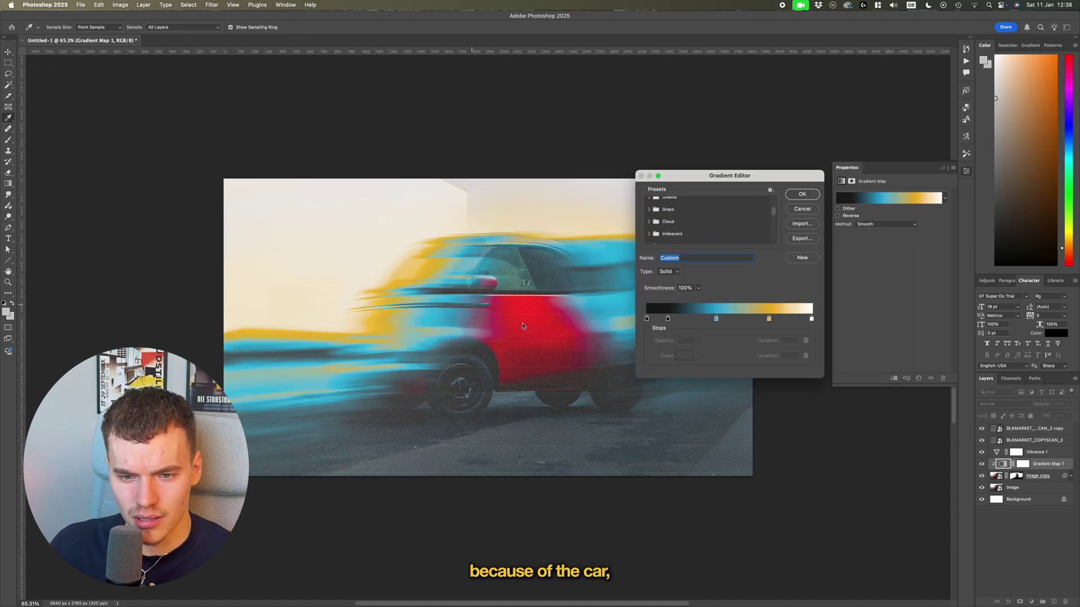
pyautogui.scroll(3, 696, 226)
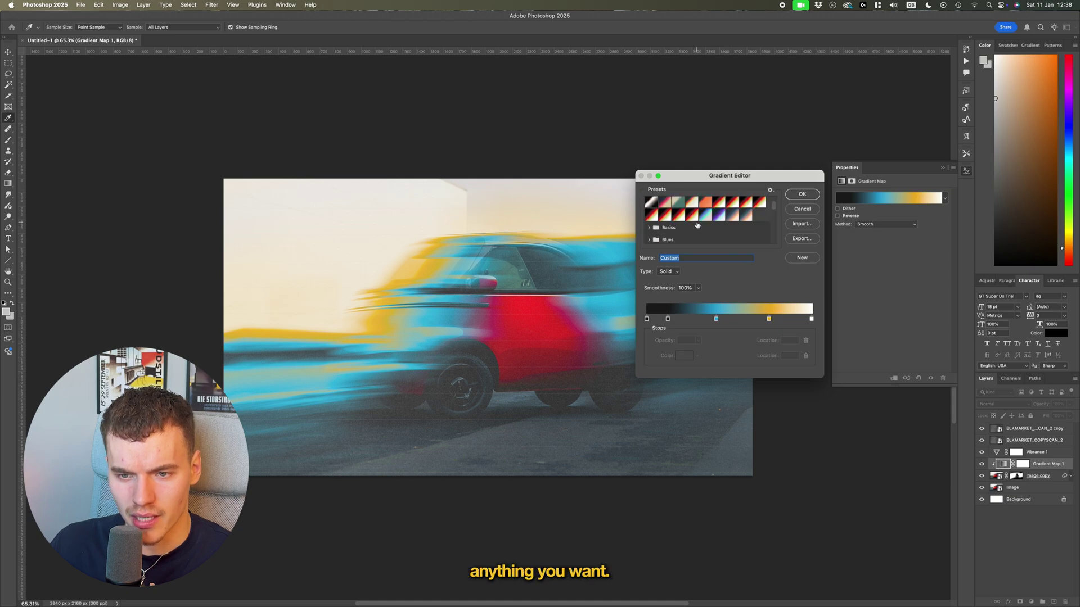